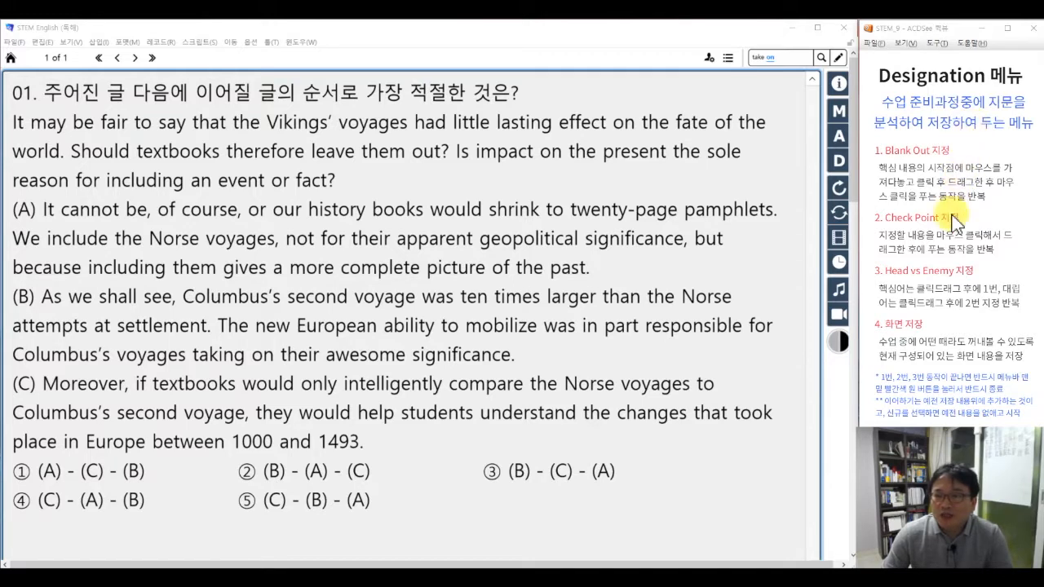
left_click(838, 137)
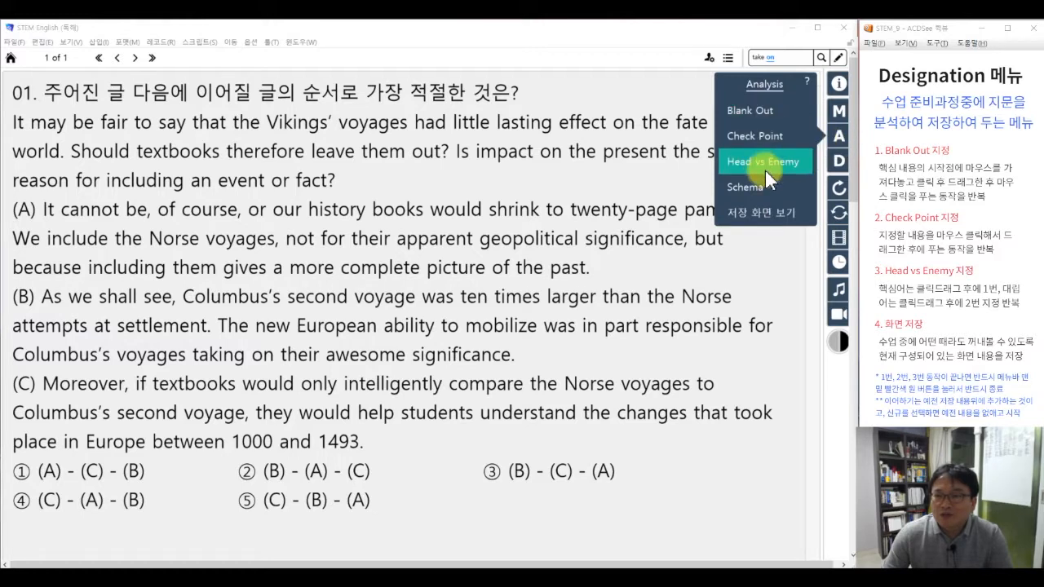
left_click(769, 250)
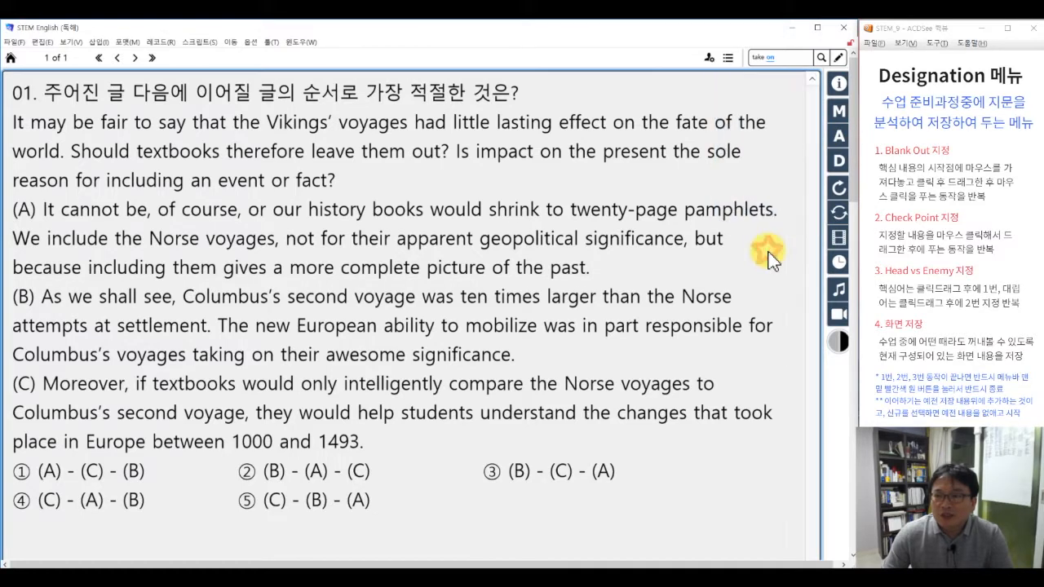
left_click(840, 161)
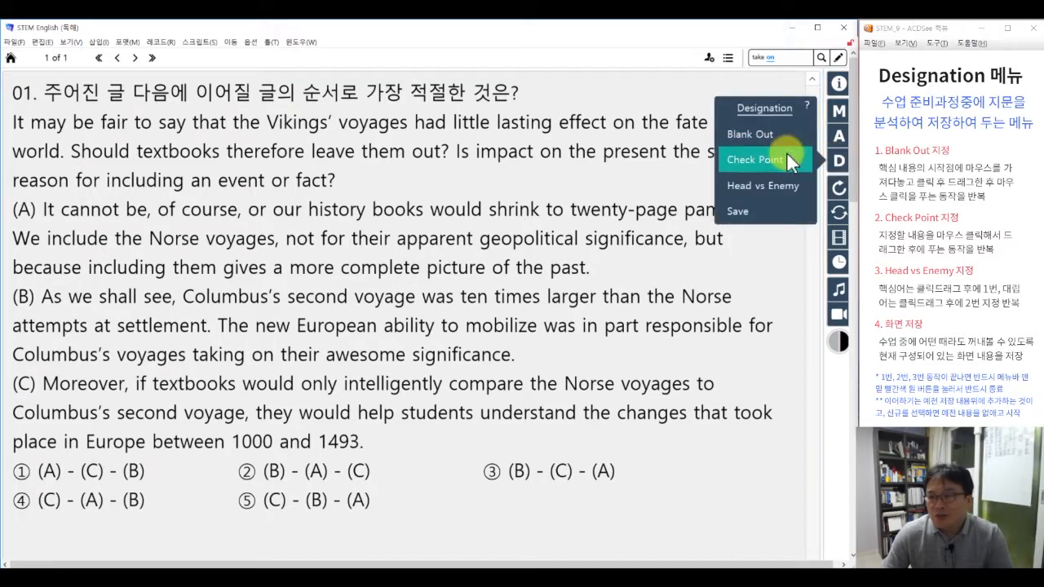
left_click(775, 217)
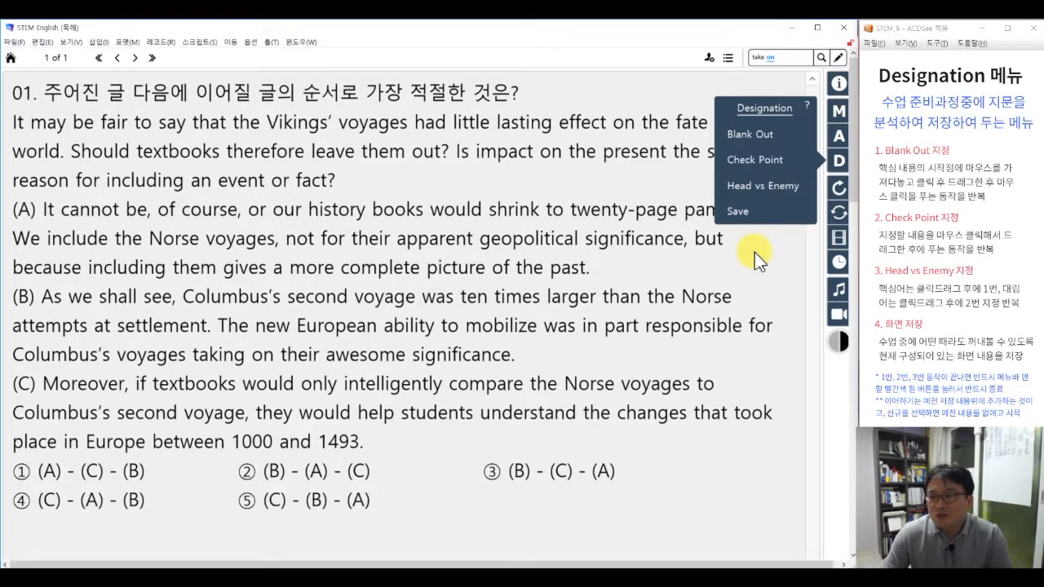
left_click(834, 167)
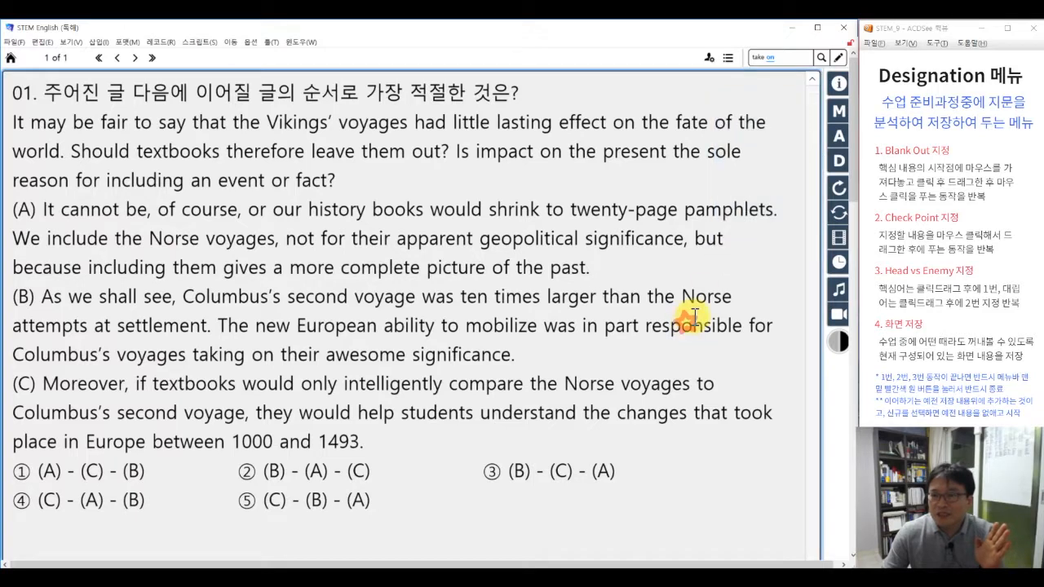
- Start a new Blank Out designation and mark the question line and the sentence "Is impact on the present… event or fact?" as key content
left_click(838, 159)
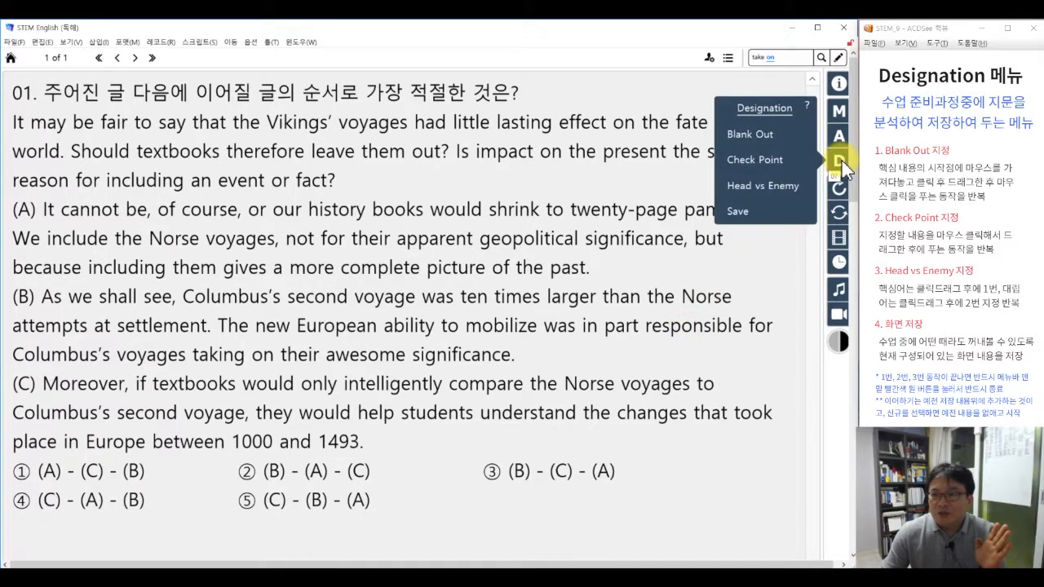
left_click(763, 144)
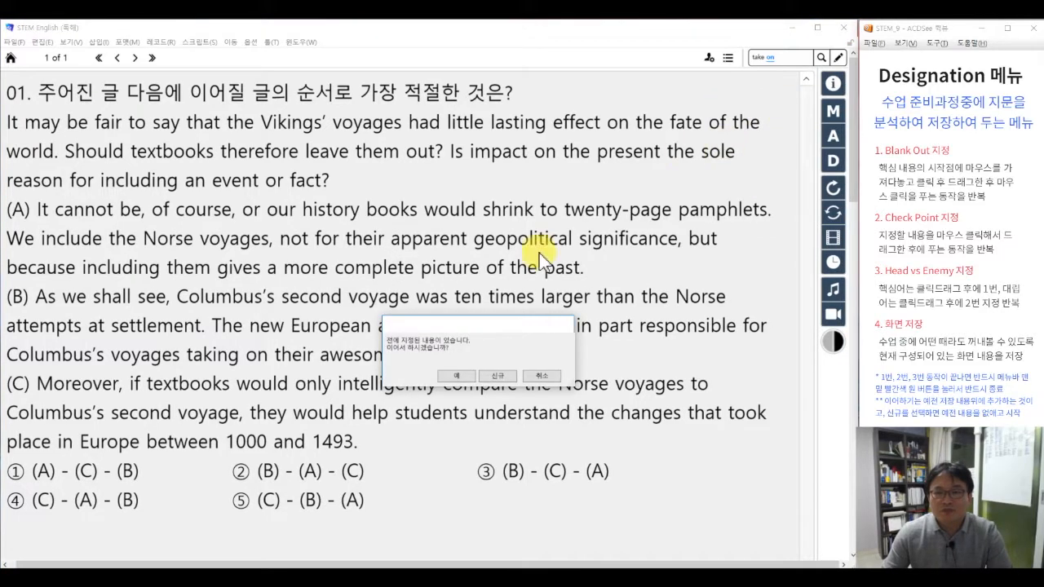
left_click_drag(490, 320, 459, 150)
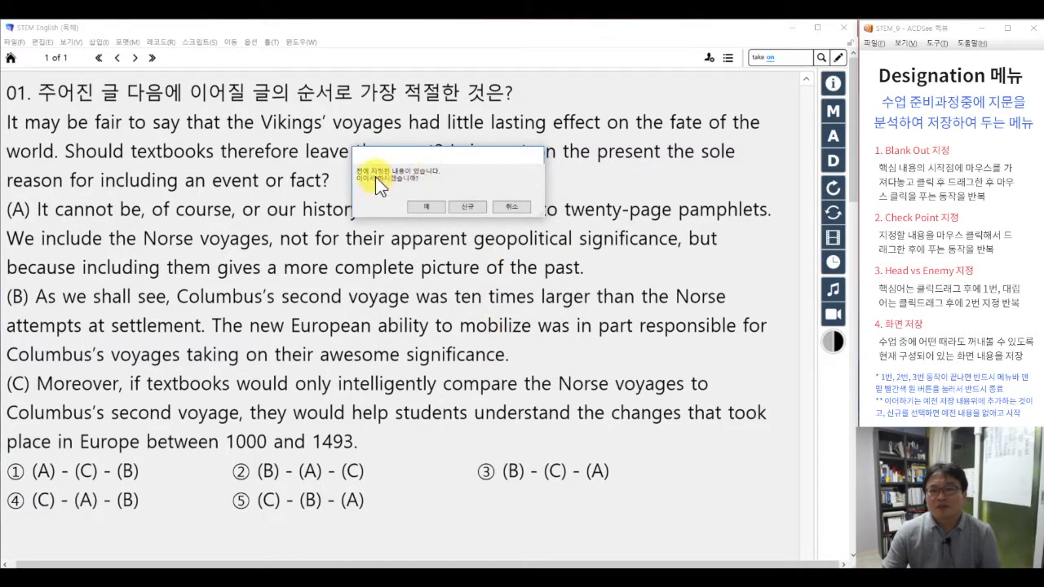
left_click(468, 206)
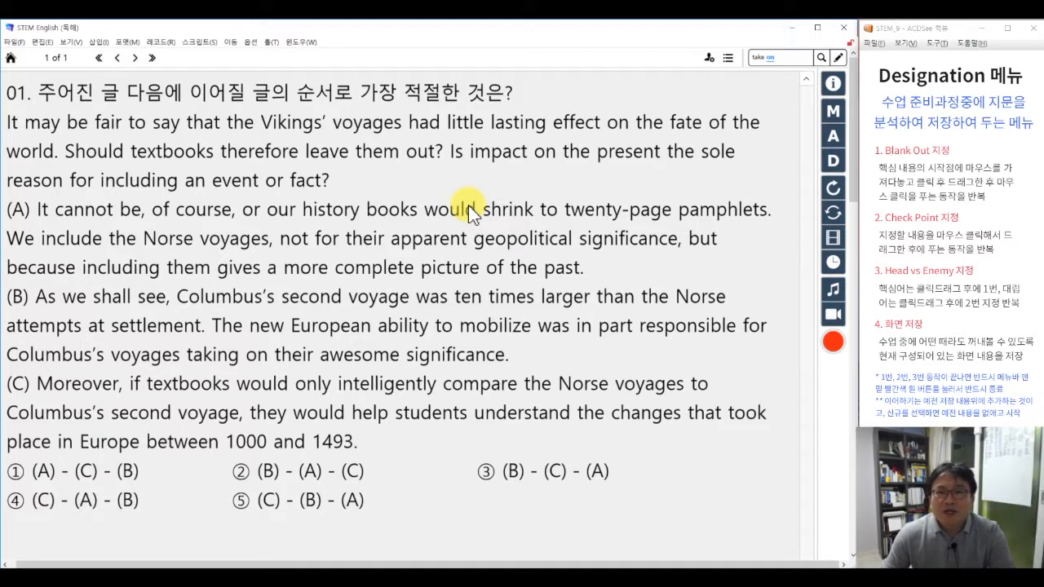
left_click(830, 341)
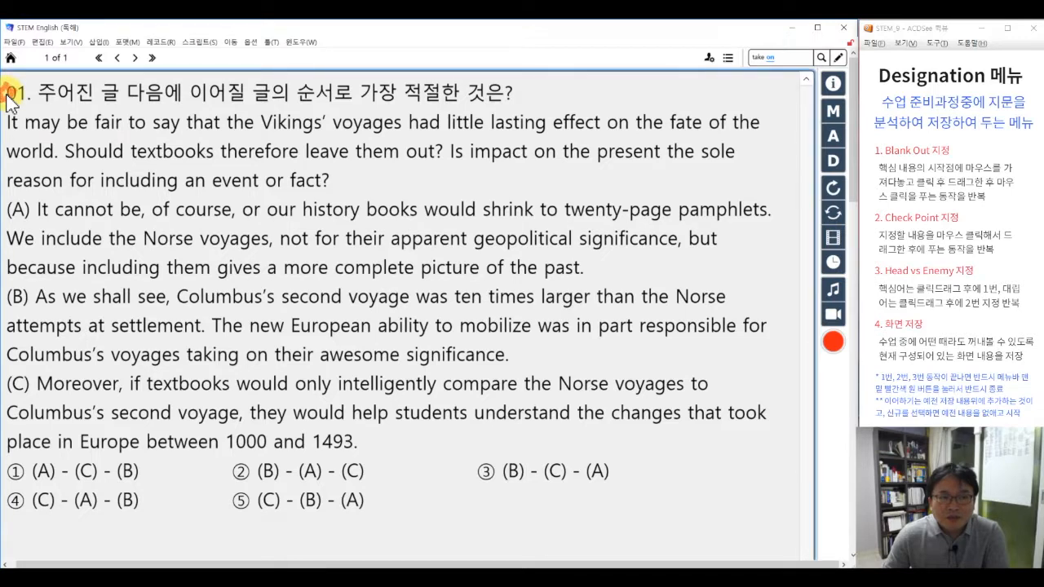
left_click_drag(7, 92, 526, 95)
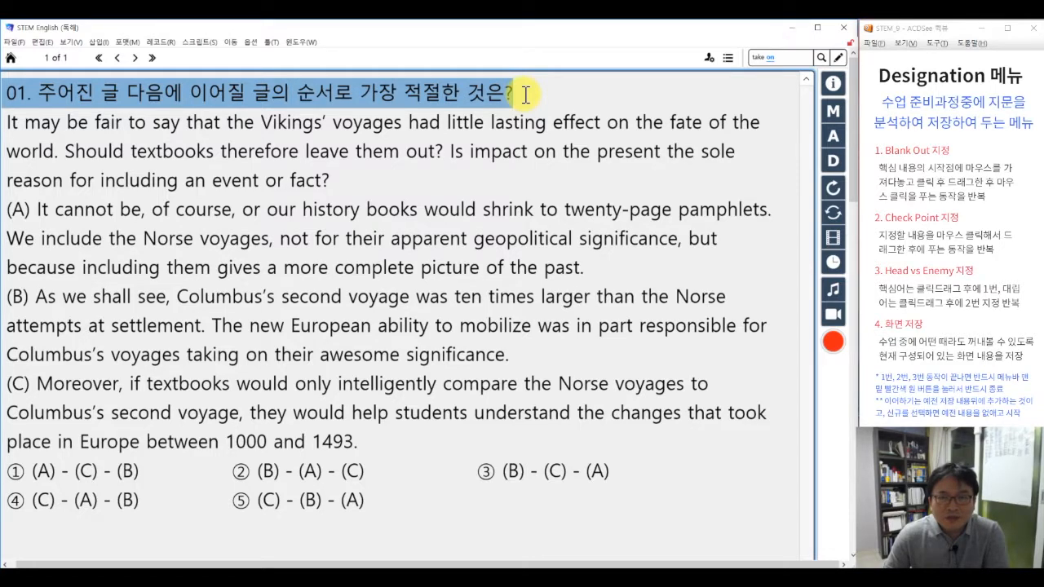
left_click(526, 94)
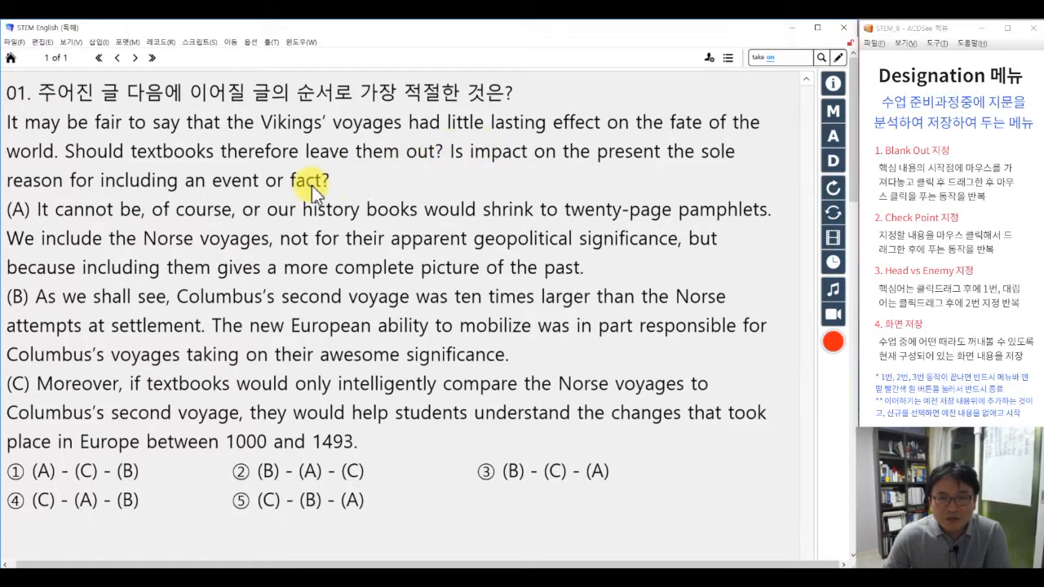
left_click_drag(452, 152, 328, 182)
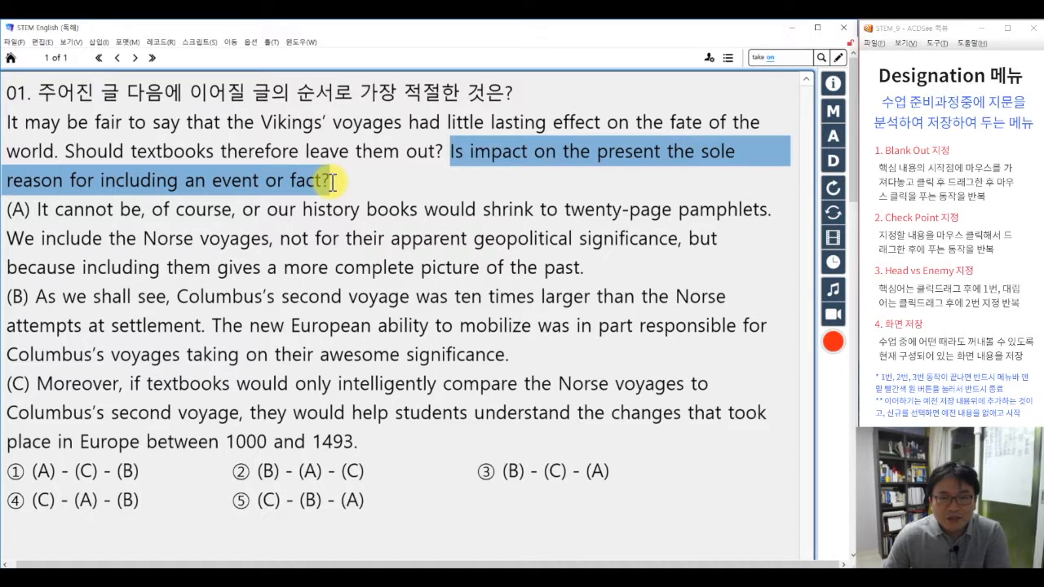
left_click_drag(332, 180, 327, 186)
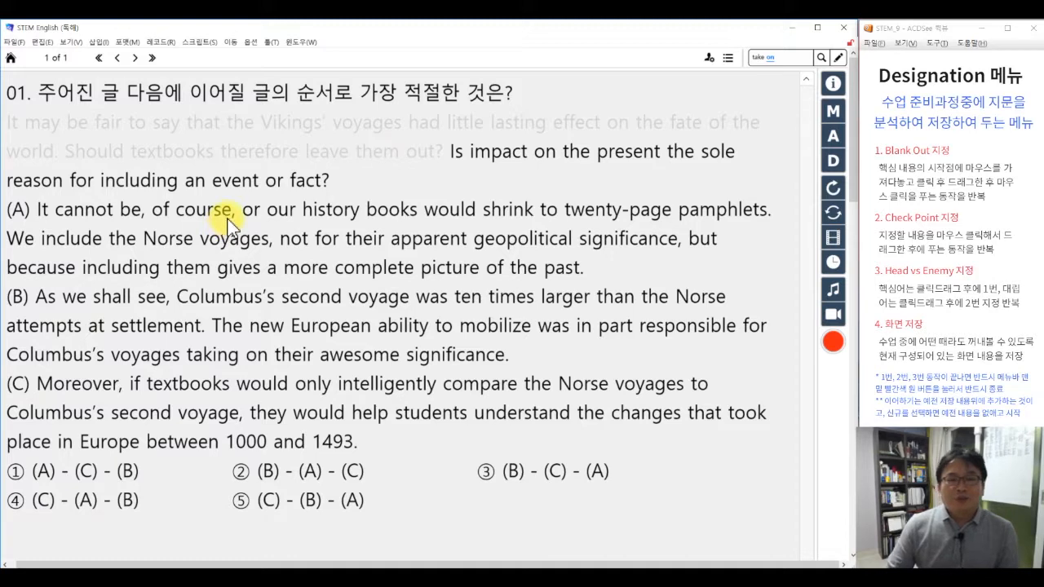
- Mark the first sentence of paragraph (A) and the first sentence of paragraph (B) as key content
left_click_drag(9, 210, 775, 212)
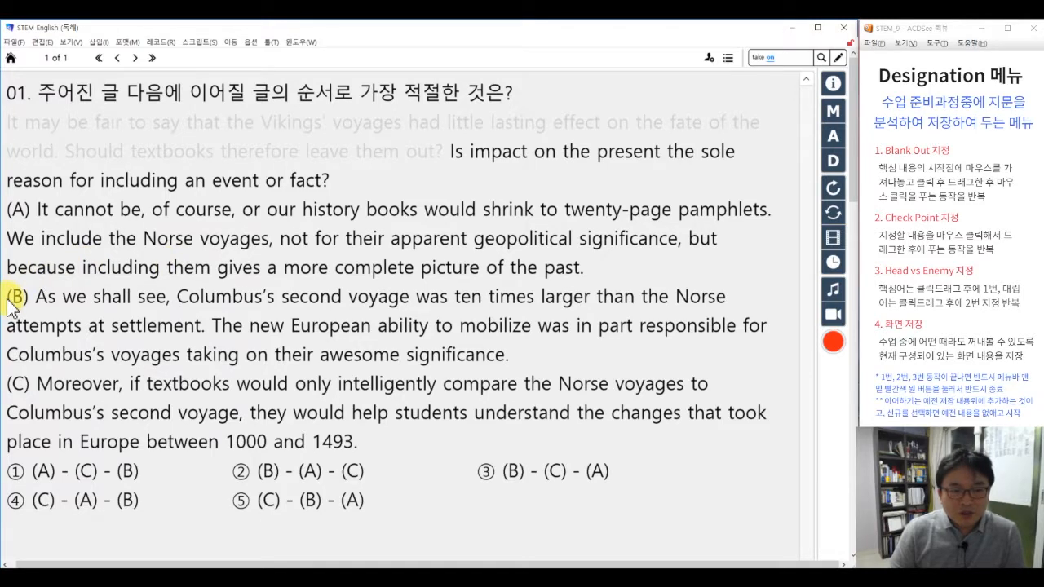
left_click_drag(8, 304, 209, 324)
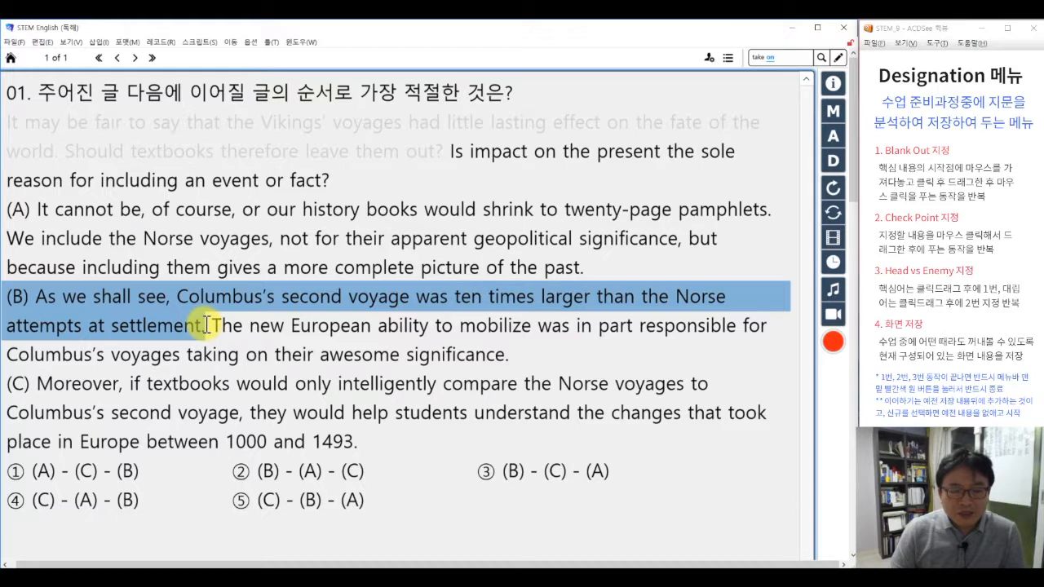
left_click(208, 325)
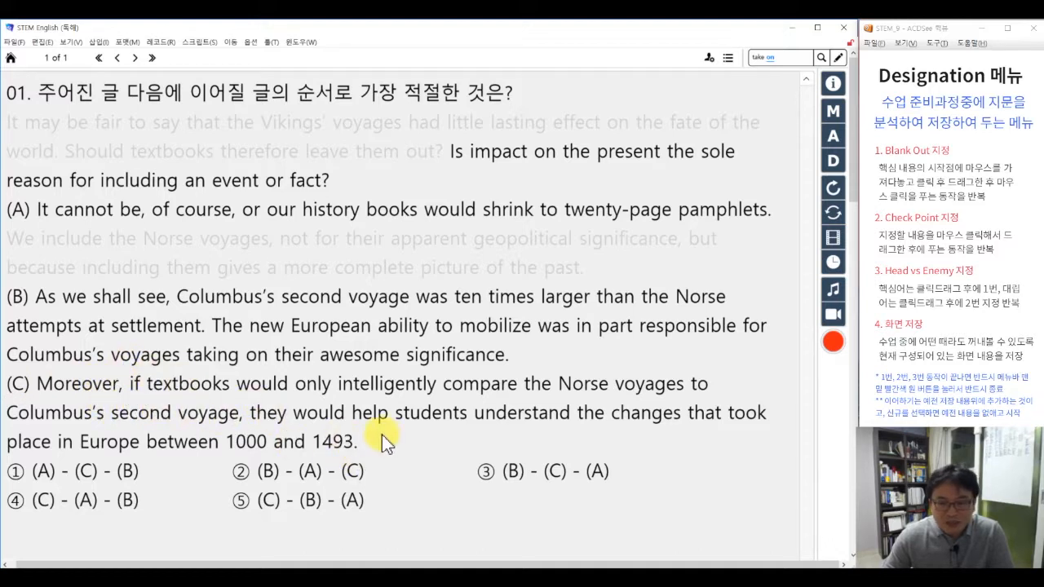
- Mark "(C) Moreover,", the clause "they would help… 1493." and the answer choices, and end the Blank Out designation
left_click_drag(8, 384, 130, 384)
left_click_drag(252, 412, 362, 433)
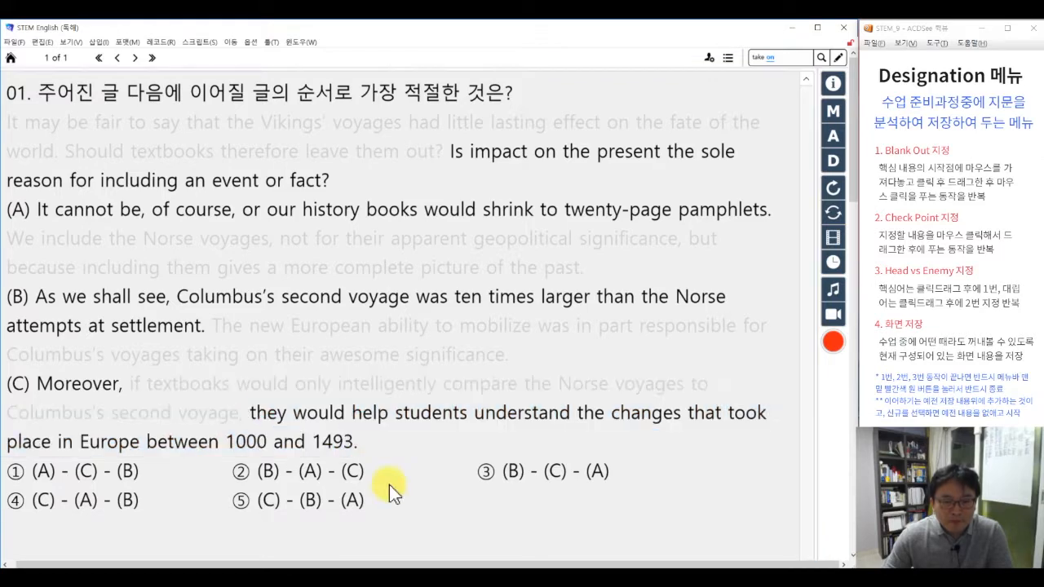
left_click_drag(388, 506, 18, 472)
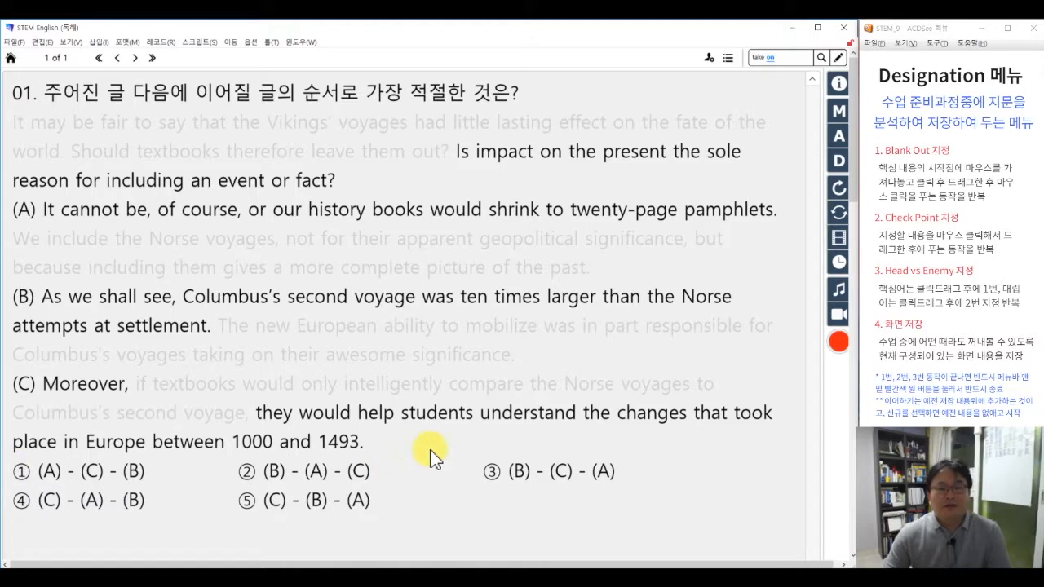
left_click(836, 344)
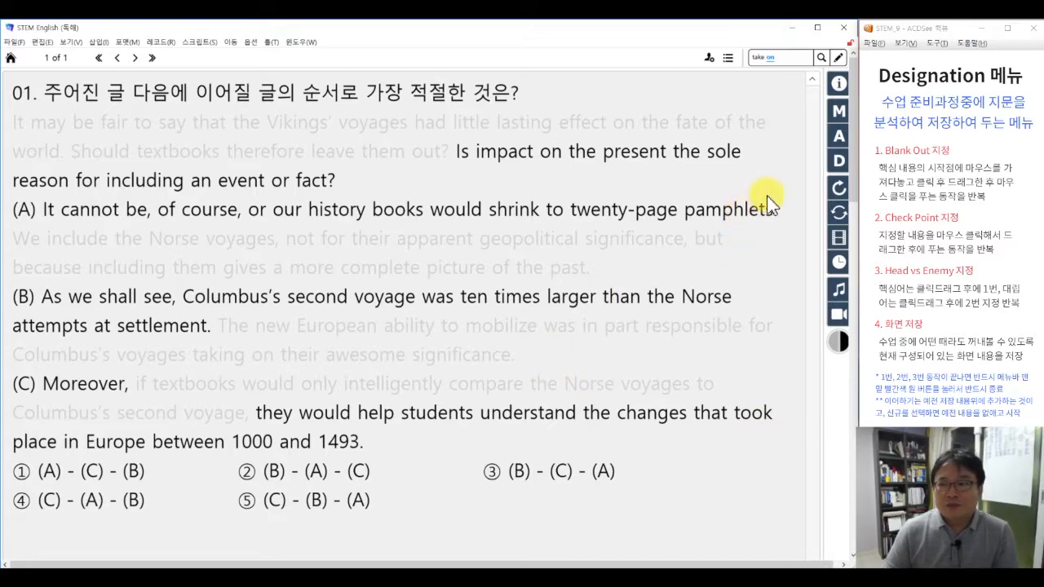
- Restore the full passage and display its saved Blank Out analysis
left_click(839, 189)
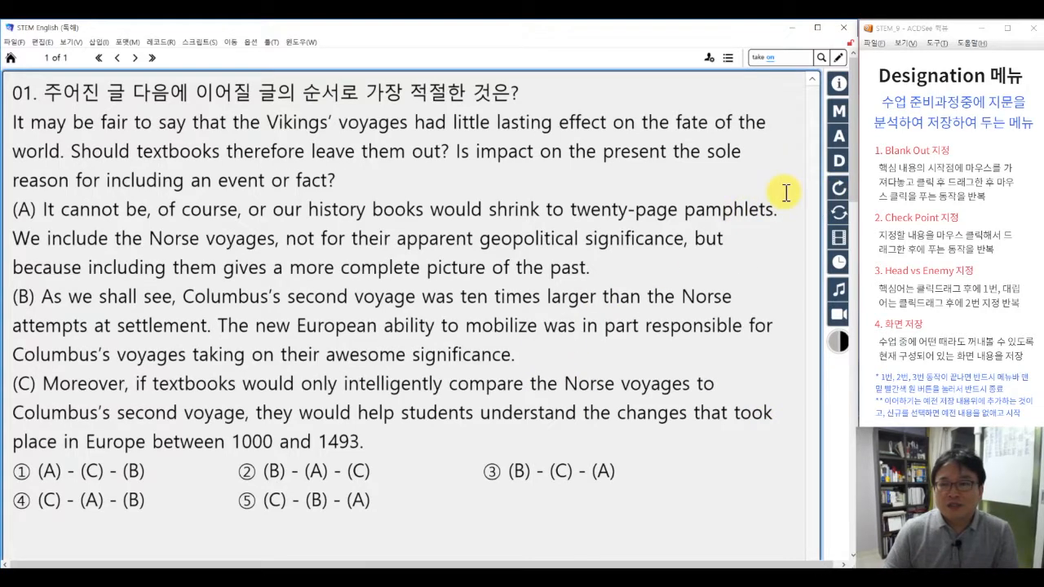
left_click(838, 135)
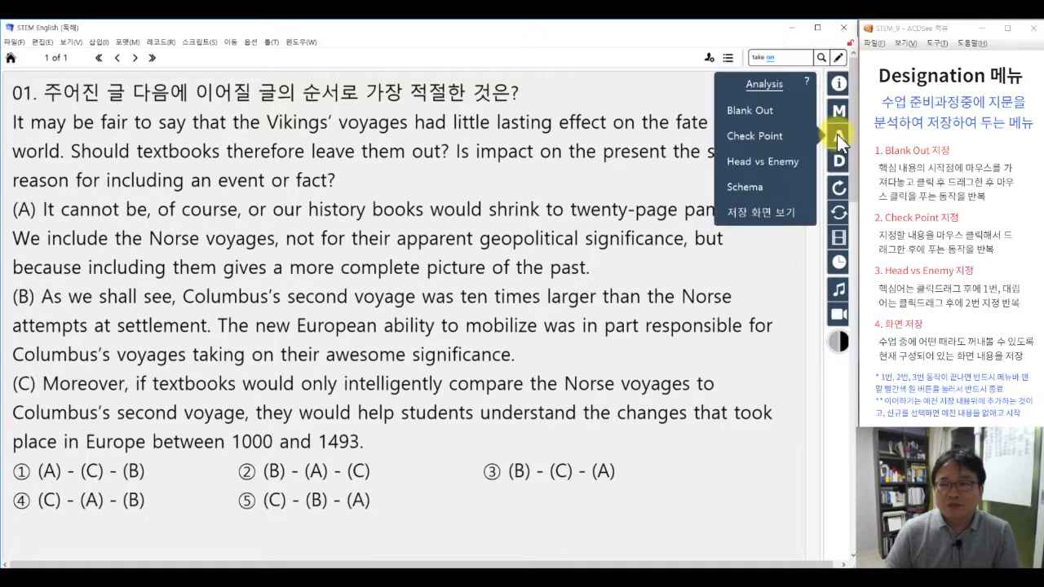
left_click(757, 110)
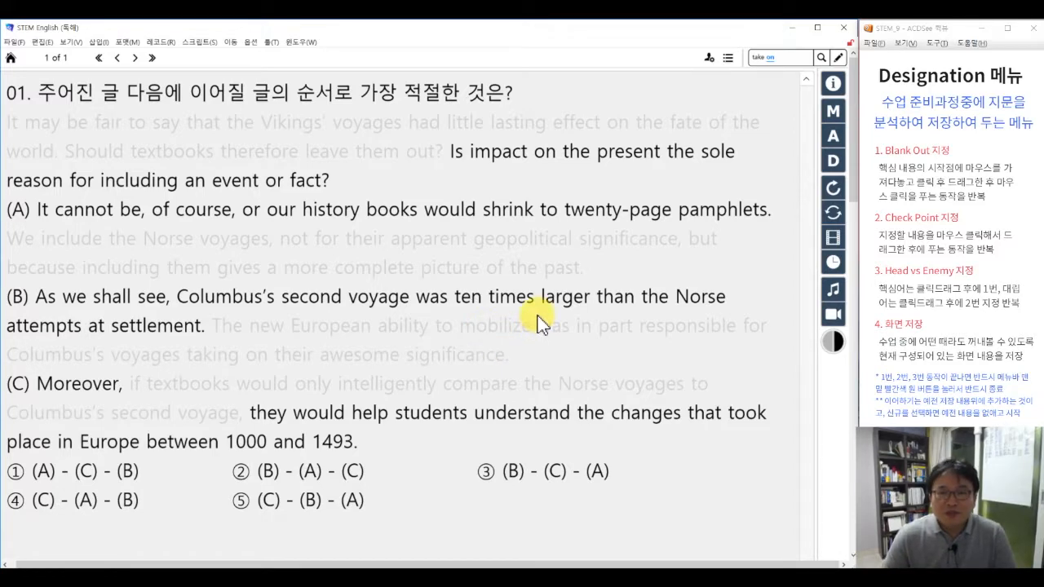
- Restore the passage and redo the Blank Out designation as new, marking the question line and the sentence "Is impact on… event or fact?"
left_click(830, 189)
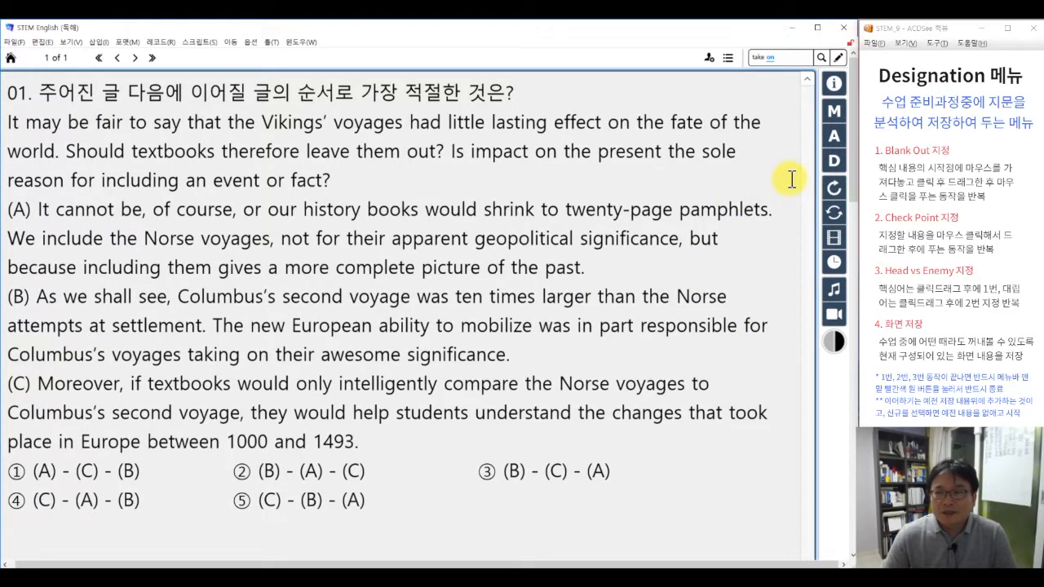
left_click(835, 160)
left_click(747, 133)
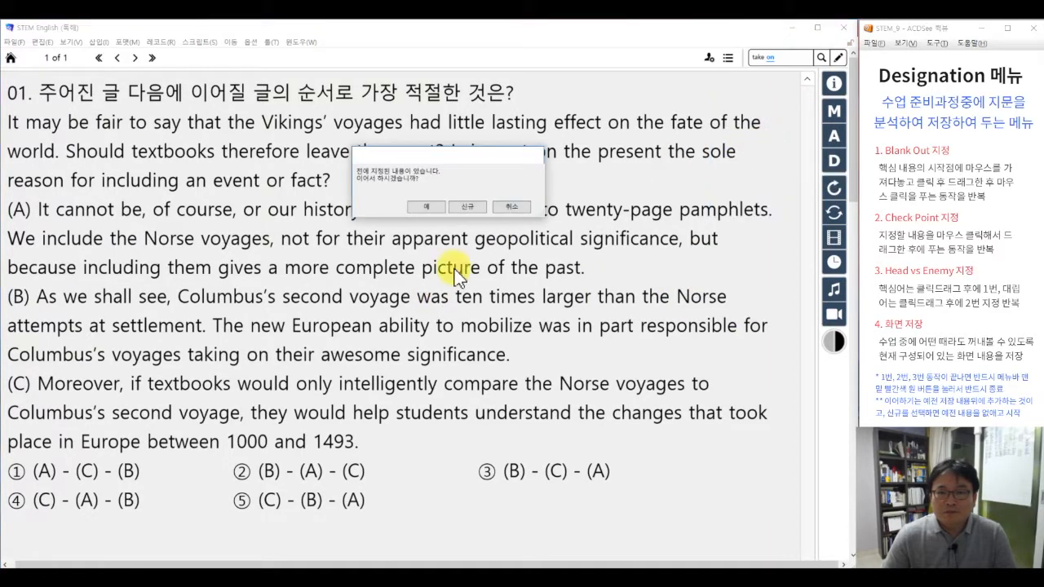
left_click(468, 207)
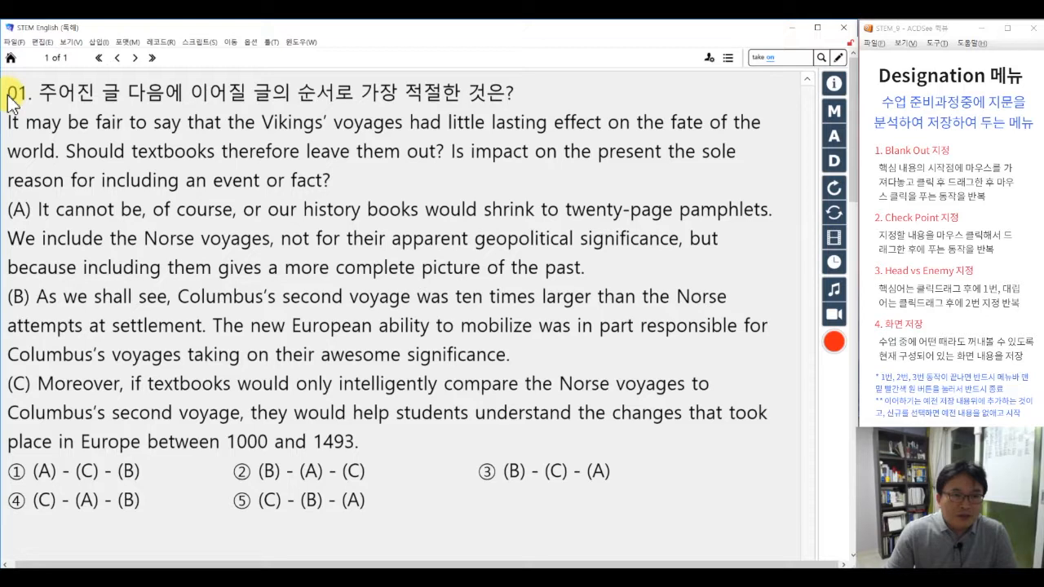
left_click_drag(10, 97, 539, 93)
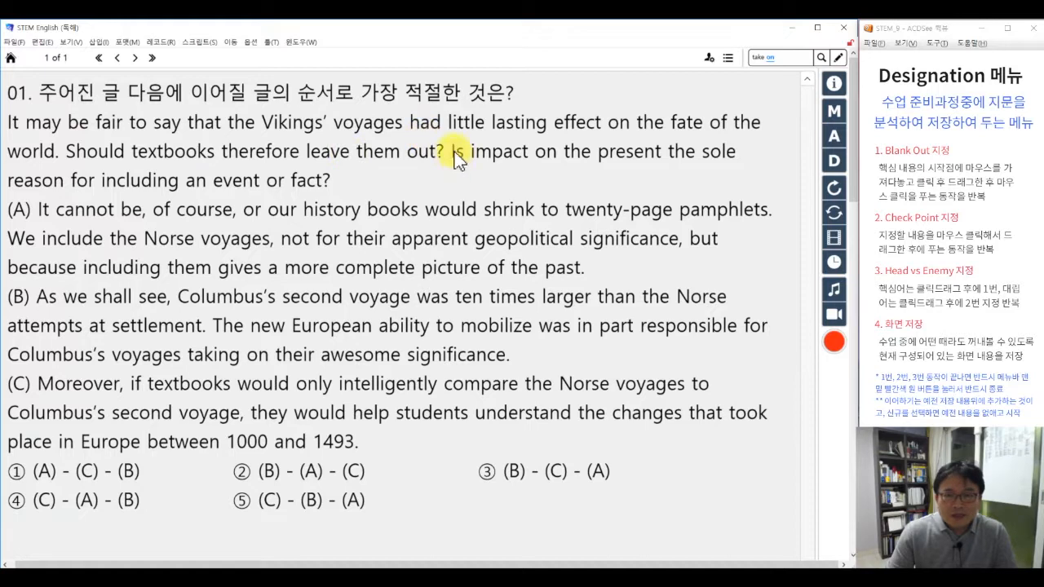
left_click_drag(452, 152, 332, 178)
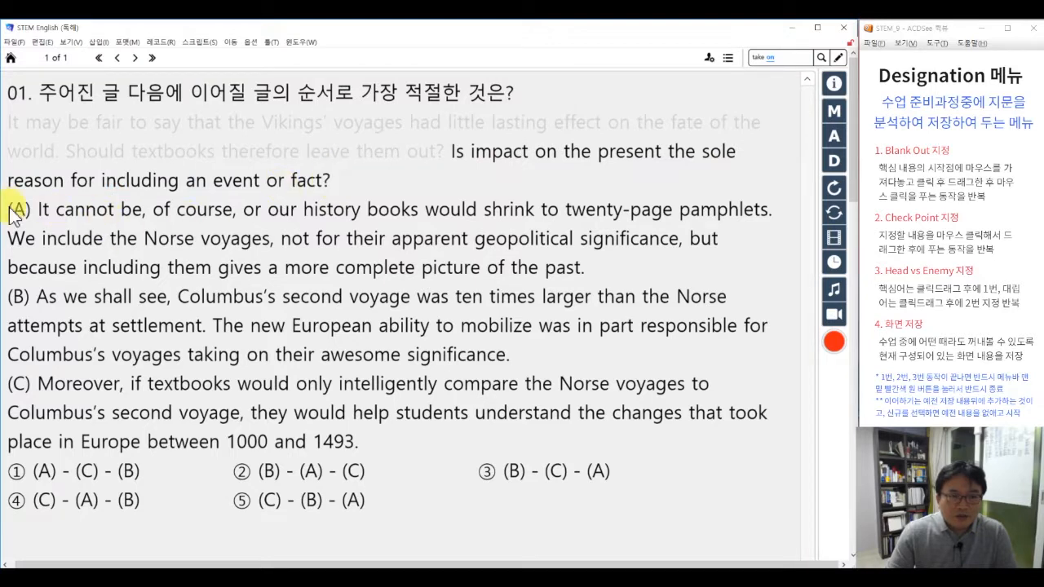
- Designate the opening sentence of (A), ending in "pamphlets.", and that of (B), ending in "settlement.", as key content
left_click_drag(10, 210, 775, 212)
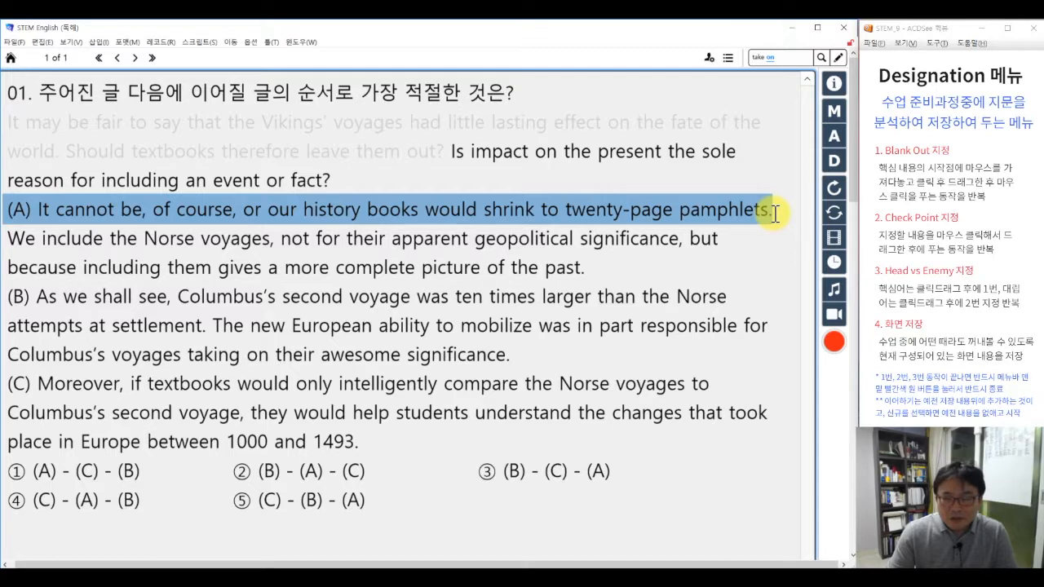
left_click_drag(775, 212, 774, 214)
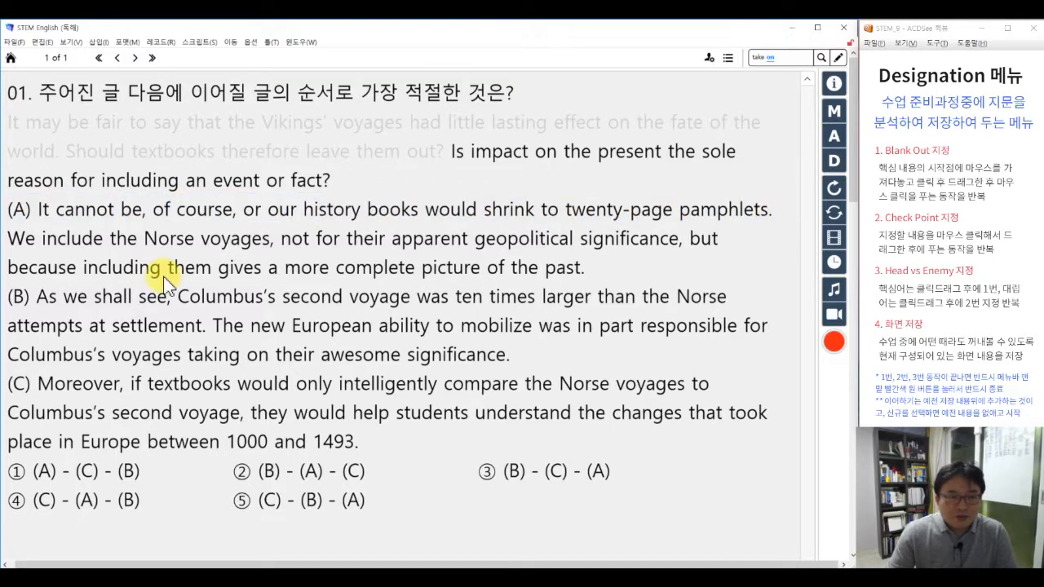
left_click_drag(7, 298, 206, 327)
- Designate "(C) Moreover,", "they would help… 1493." and the answer choices as key content, and finish the Blank Out designation
left_click_drag(11, 390, 126, 383)
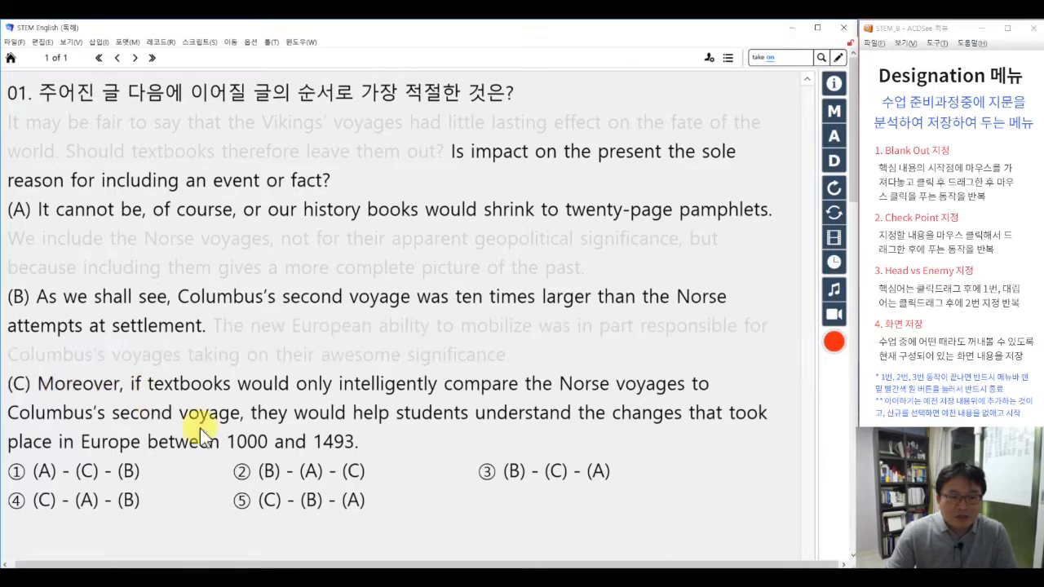
left_click_drag(250, 413, 361, 441)
left_click_drag(14, 466, 408, 484)
left_click(834, 346)
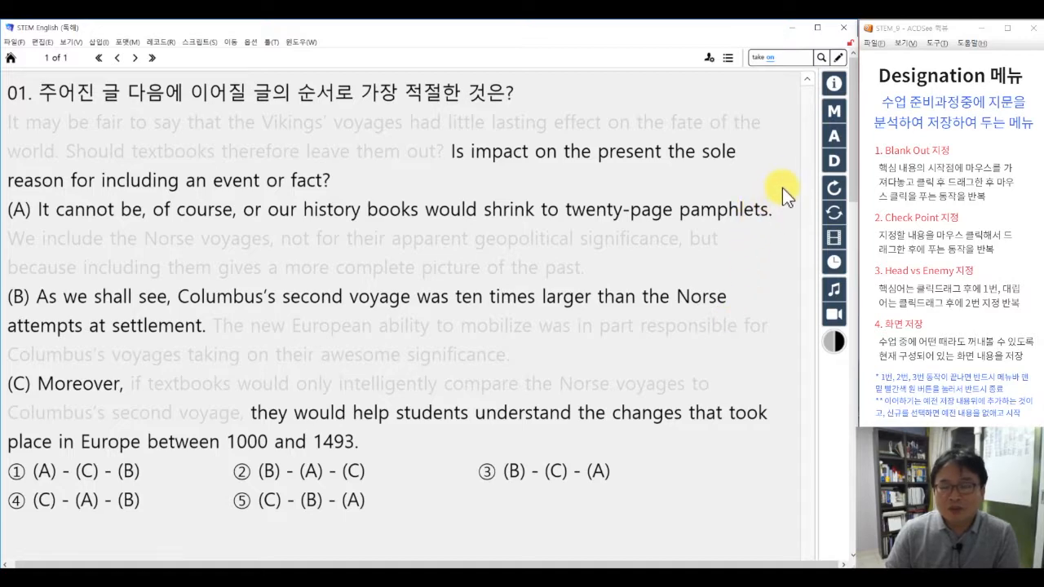
- Restore the full passage and dim its first two sentences, from "It may be fair" to "leave them out?"
left_click(834, 190)
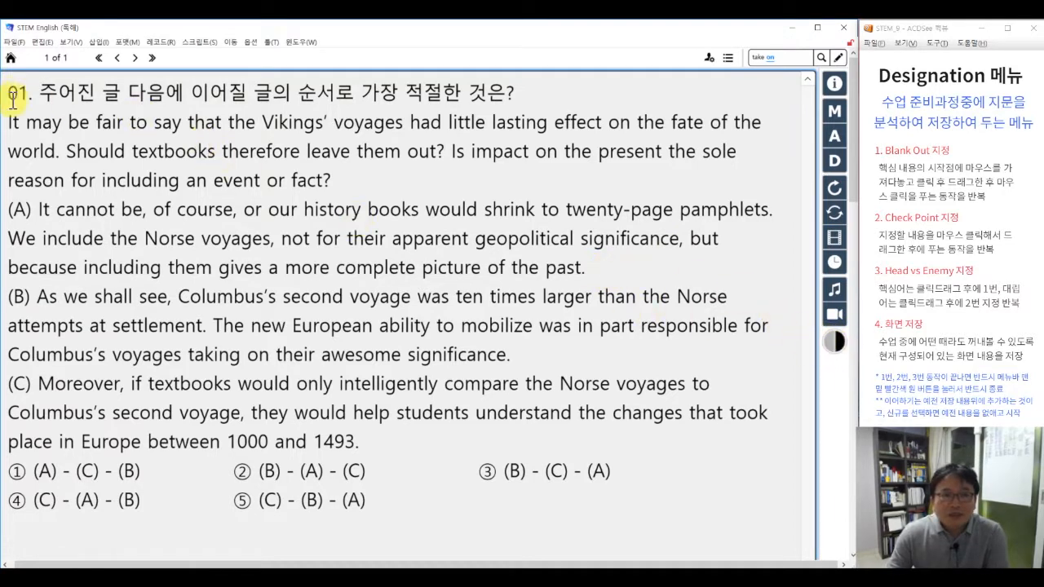
left_click_drag(12, 96, 530, 95)
left_click(521, 114)
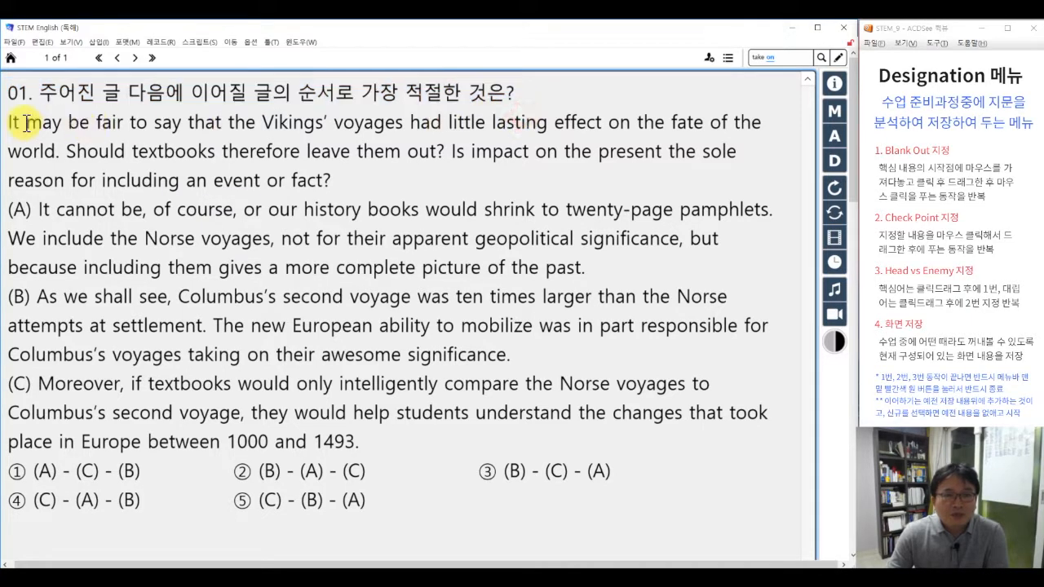
left_click_drag(8, 120, 448, 153)
left_click(833, 343)
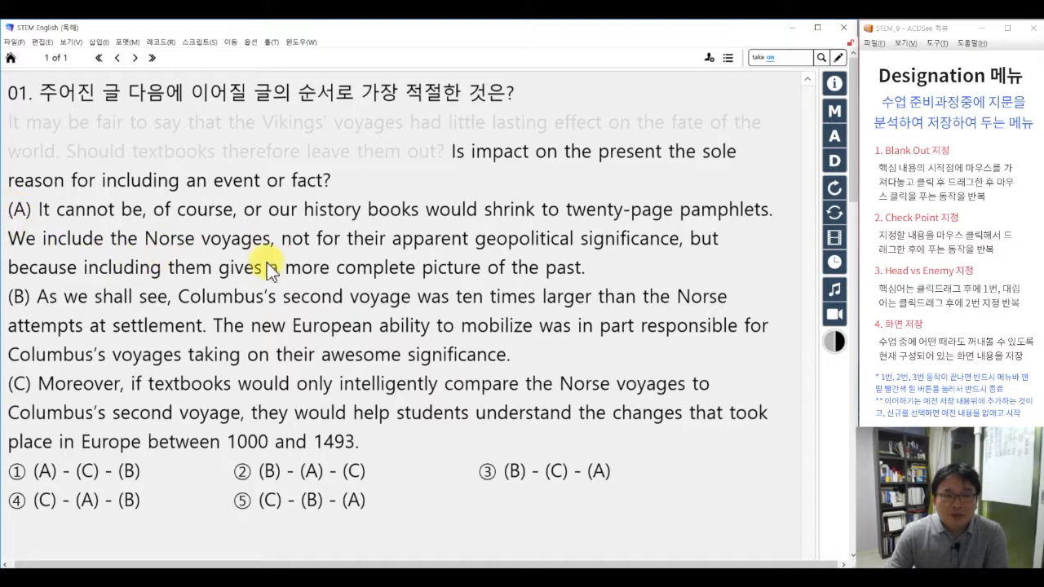
- Dim "We include… of the past." in (A), "The new European… significance." in (B) and "if textbooks… second voyage," in (C)
left_click_drag(10, 238, 613, 274)
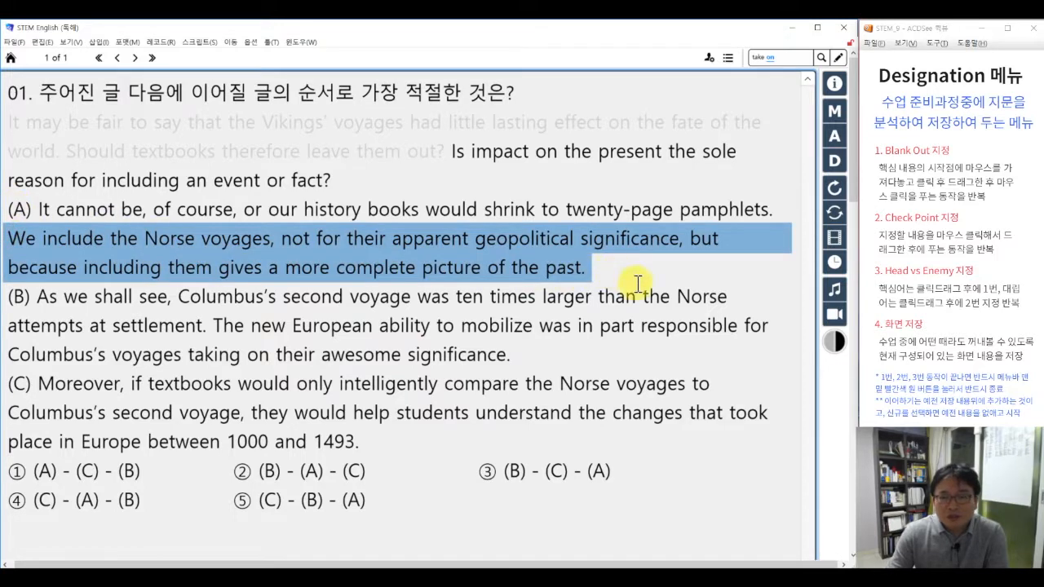
left_click(835, 346)
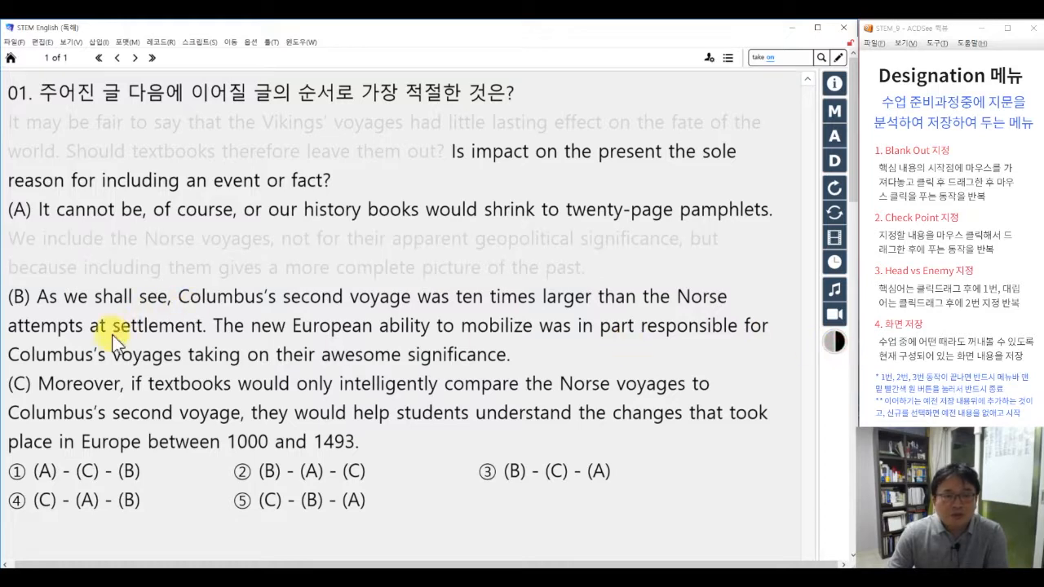
left_click_drag(214, 326, 513, 355)
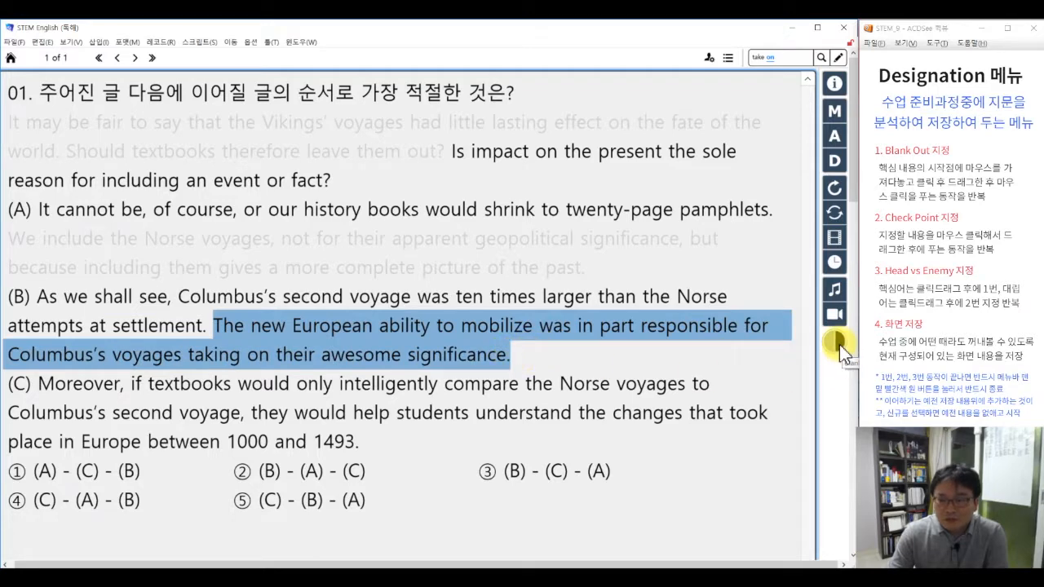
left_click(835, 342)
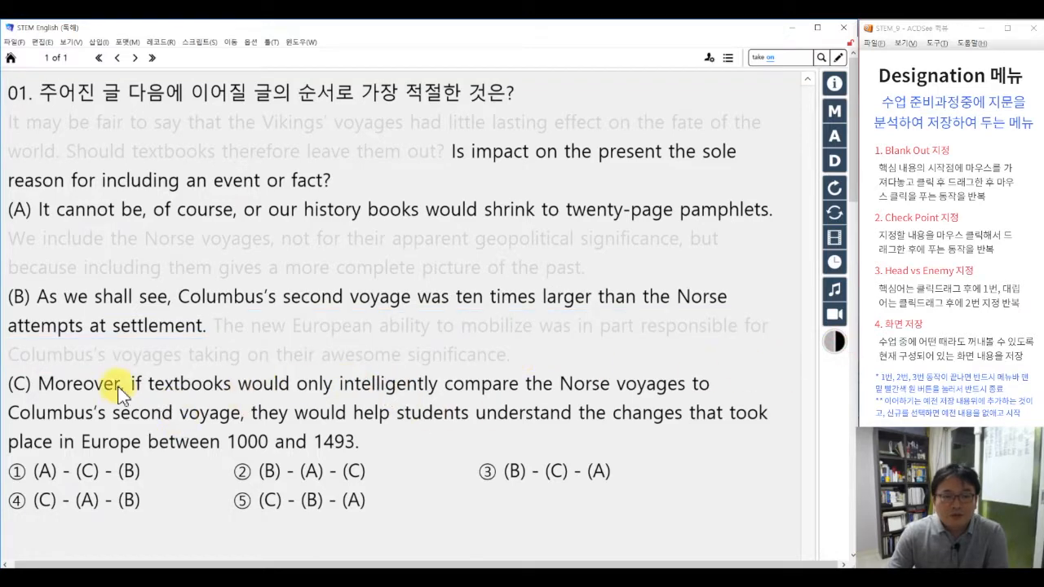
left_click_drag(131, 385, 242, 408)
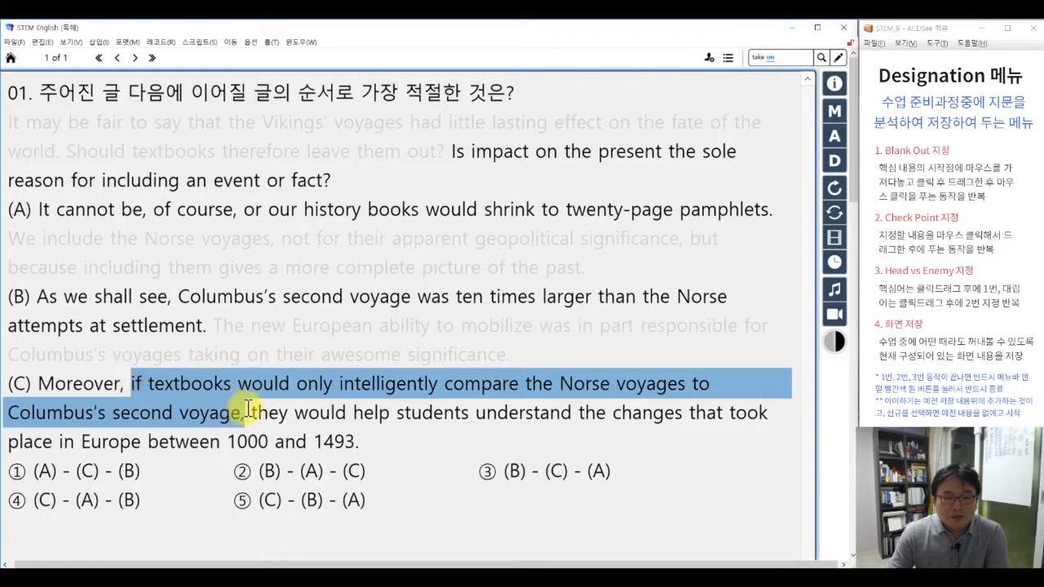
left_click(835, 341)
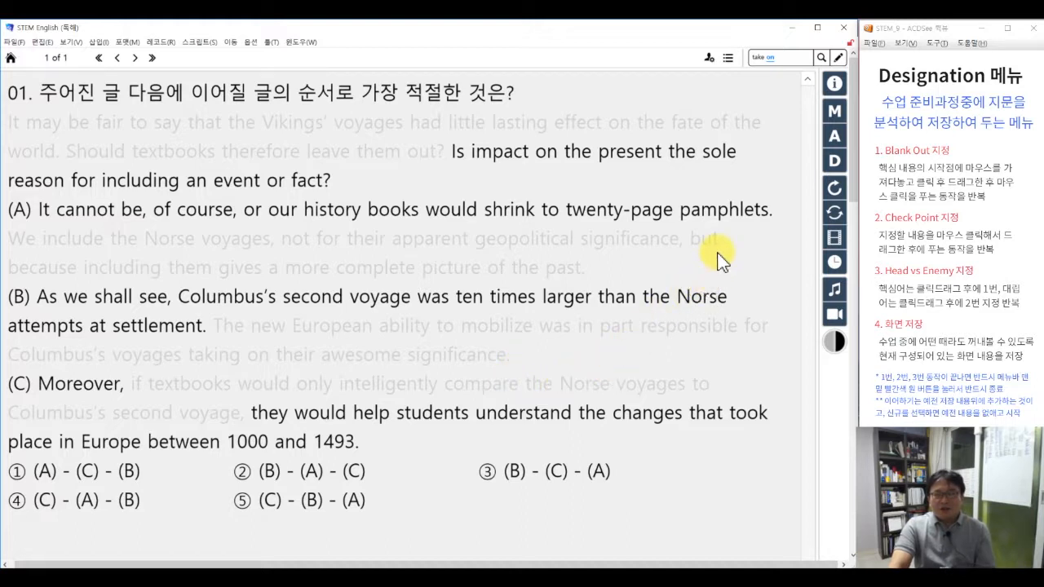
left_click(834, 162)
left_click(777, 139)
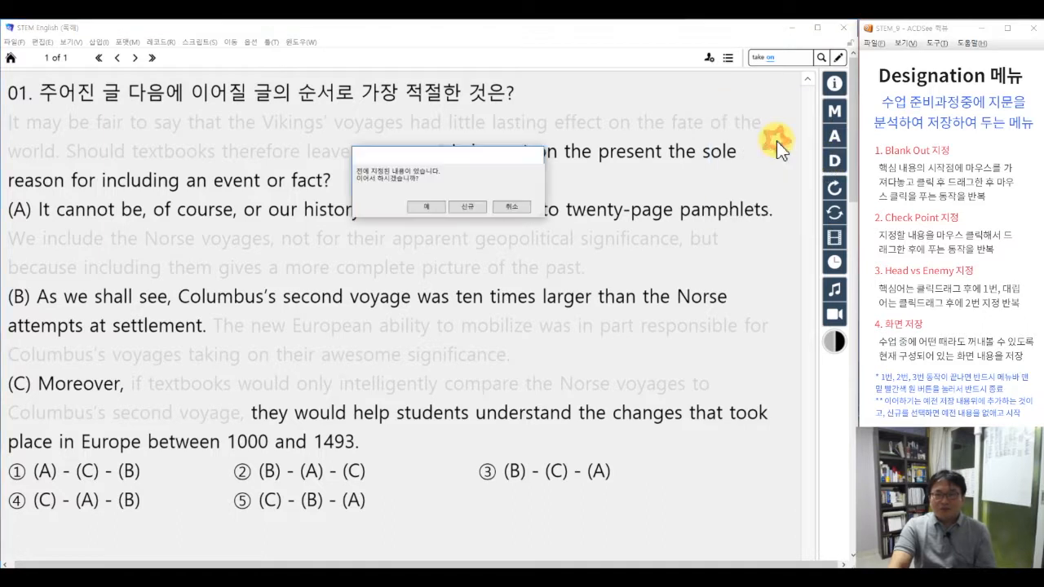
left_click(477, 207)
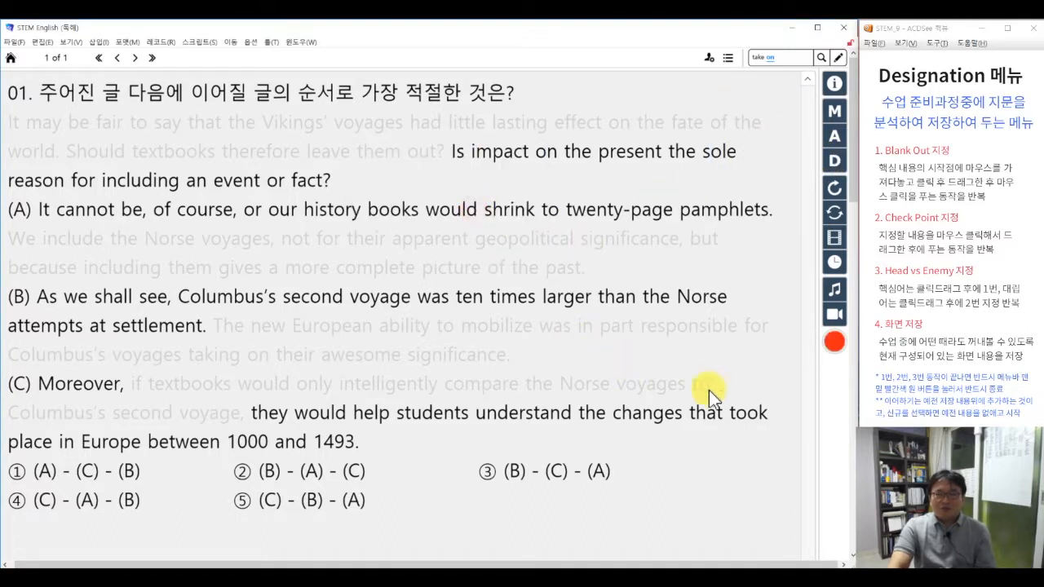
left_click(833, 343)
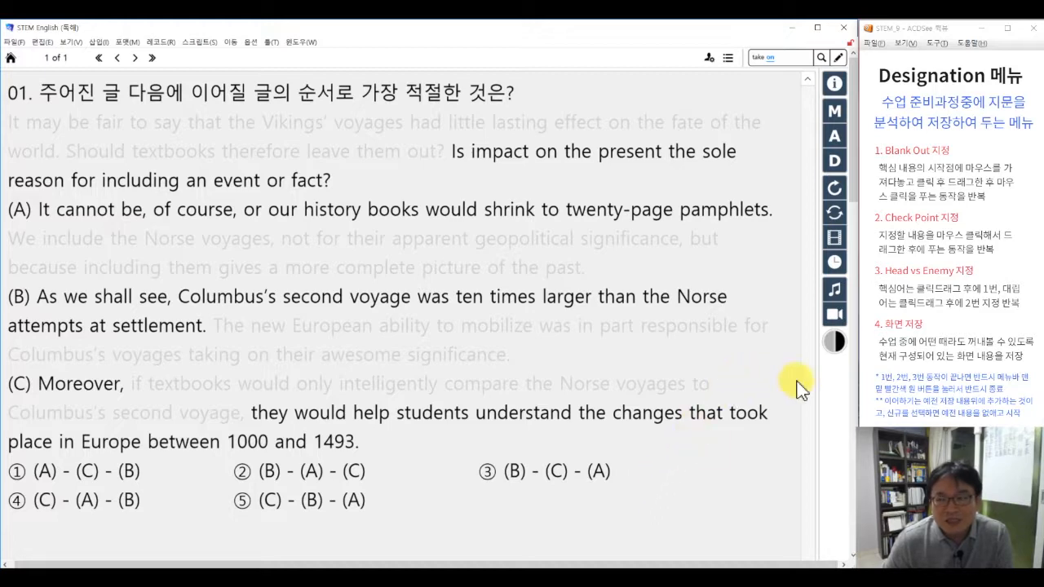
- Restore the full passage and start a new Blank Out designation, marking the question line and "Is impact on… event or fact?"
left_click(838, 162)
left_click(838, 161)
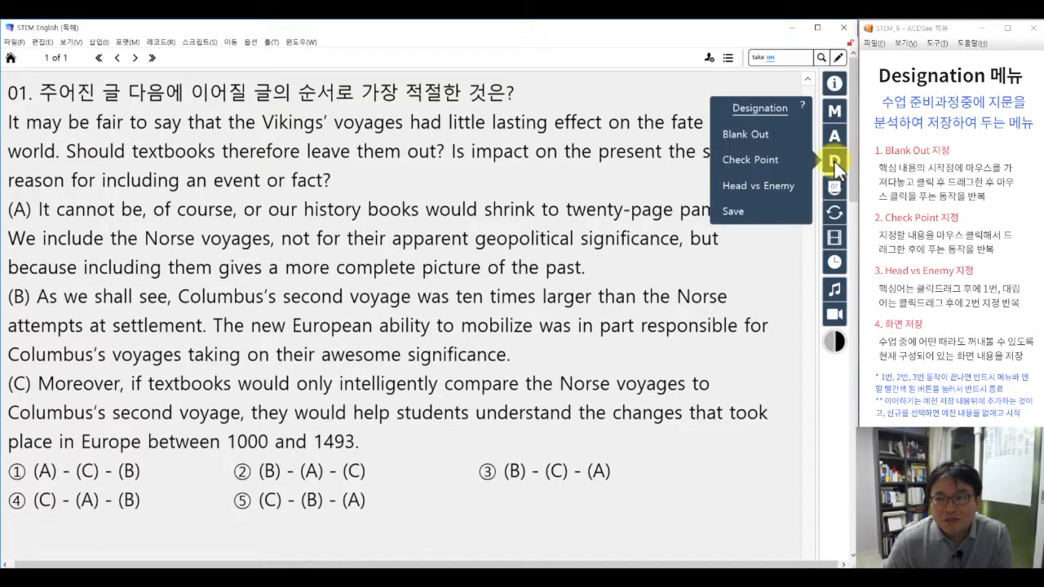
left_click(758, 137)
left_click(475, 203)
left_click_drag(10, 92, 554, 89)
left_click_drag(454, 152, 332, 183)
- Designate the first sentences of (A) and (B), "(C) Moreover,", "they would help… 1493." and the answer choices as key content
left_click_drag(11, 214, 779, 211)
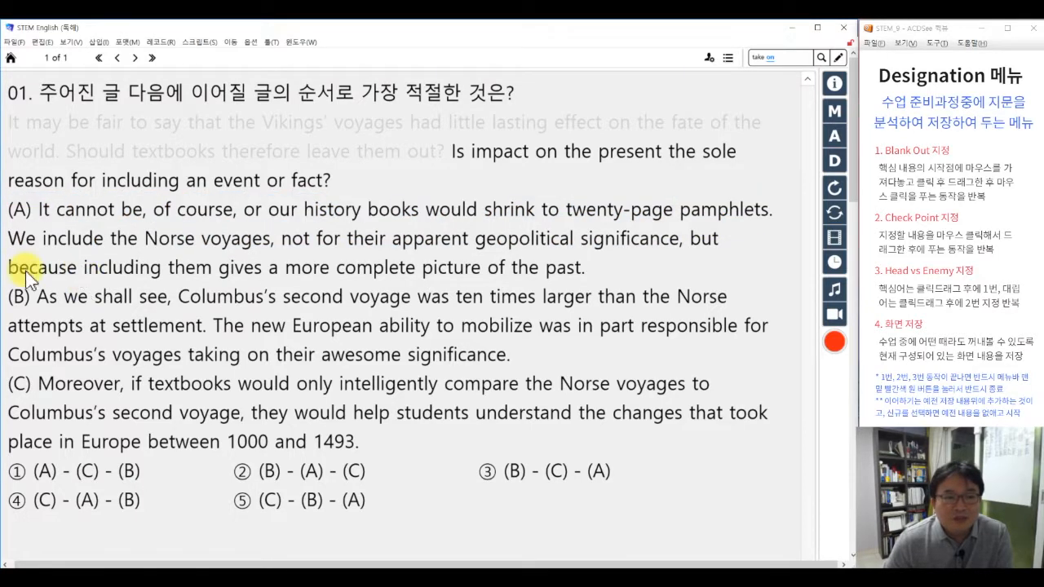
left_click_drag(14, 297, 210, 326)
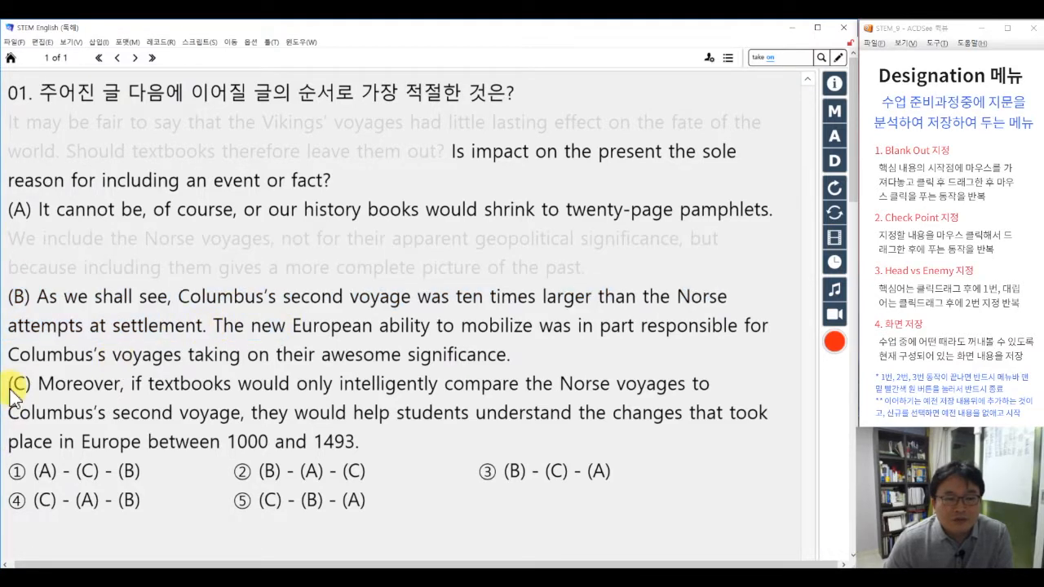
left_click_drag(9, 385, 128, 384)
left_click_drag(252, 412, 363, 441)
left_click_drag(385, 500, 14, 470)
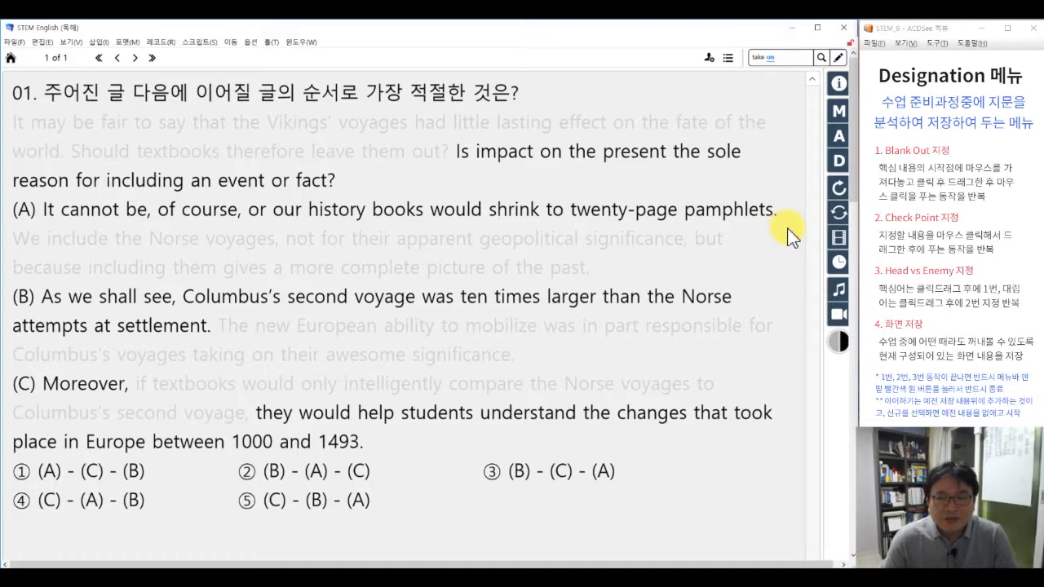
- Restore the full passage, continue the existing Blank Out designation and add "if textbooks… second voyage," in (C) as key content
left_click(840, 161)
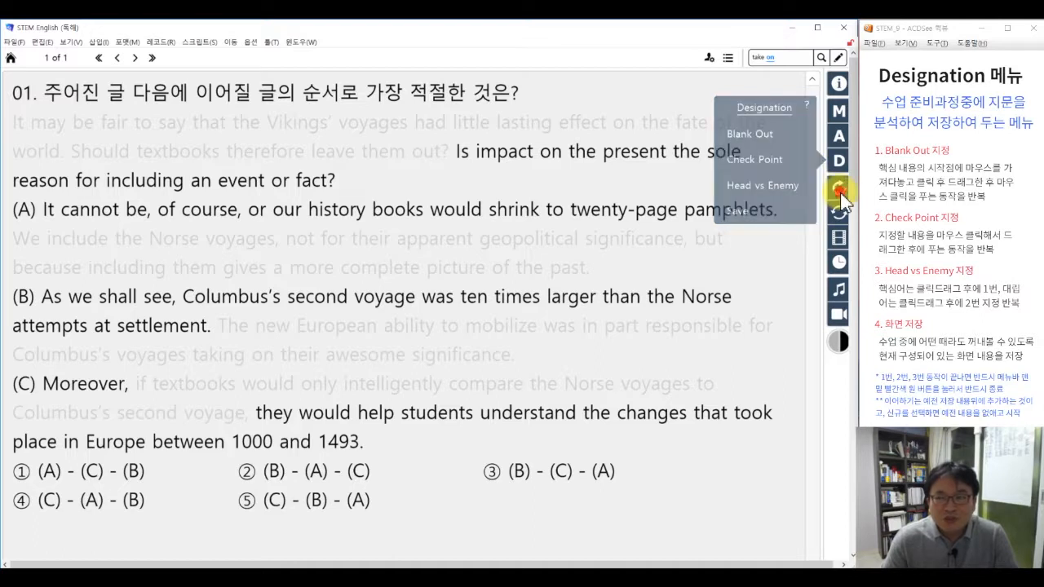
left_click(839, 161)
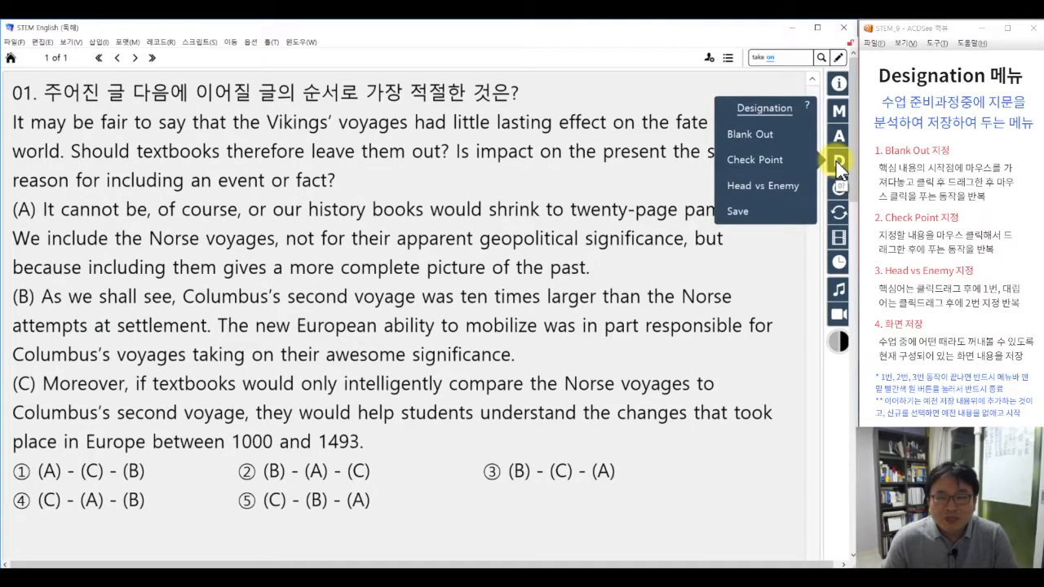
left_click(770, 136)
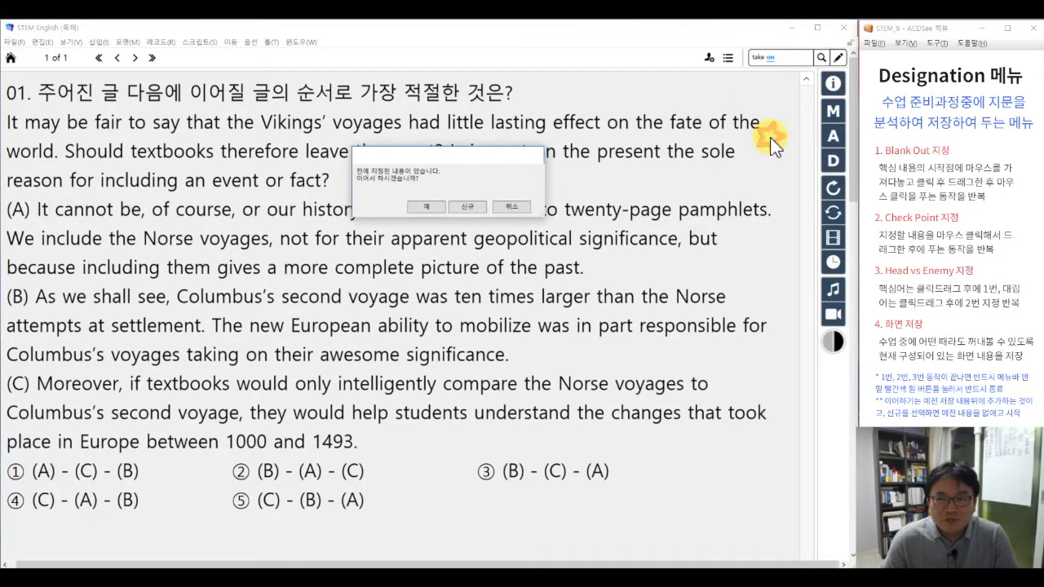
left_click(427, 209)
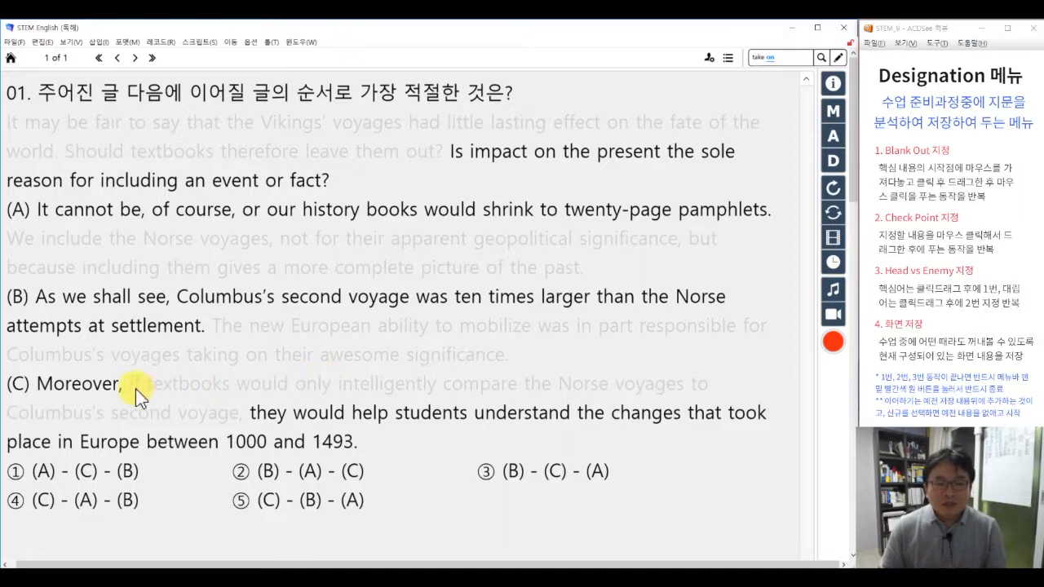
left_click_drag(130, 390, 245, 412)
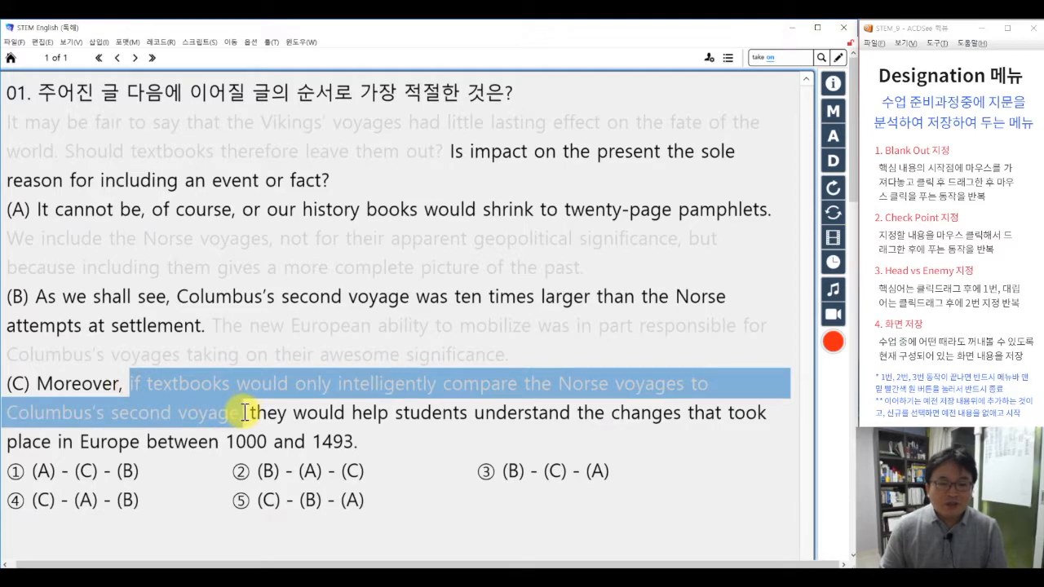
left_click_drag(244, 412, 245, 412)
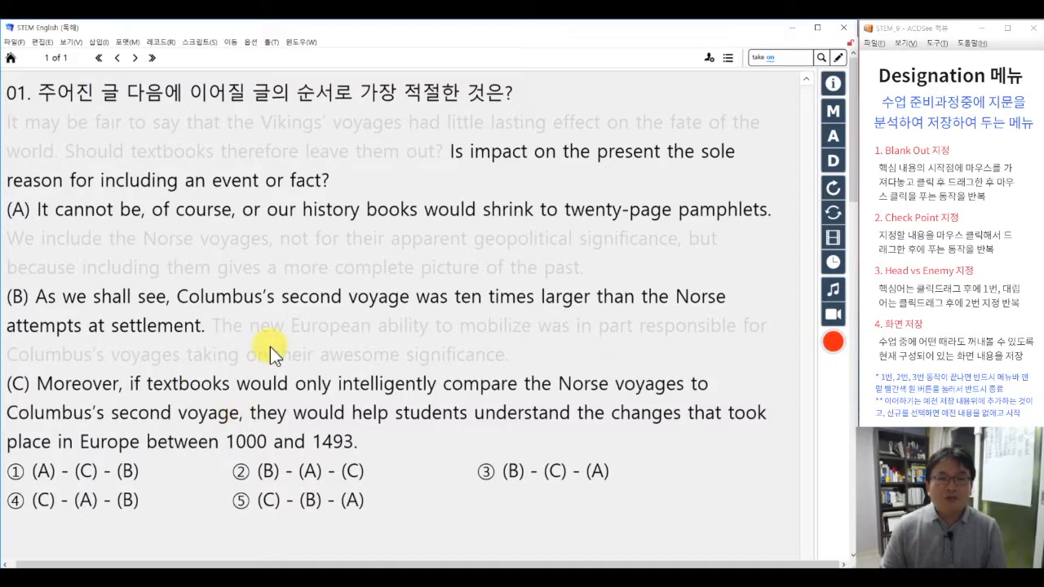
- Add "Should textbooks therefore leave them out?" to the key content, remove "they would help… 1493." and finish the Blank Out designation
left_click(67, 154)
left_click_drag(68, 155, 447, 161)
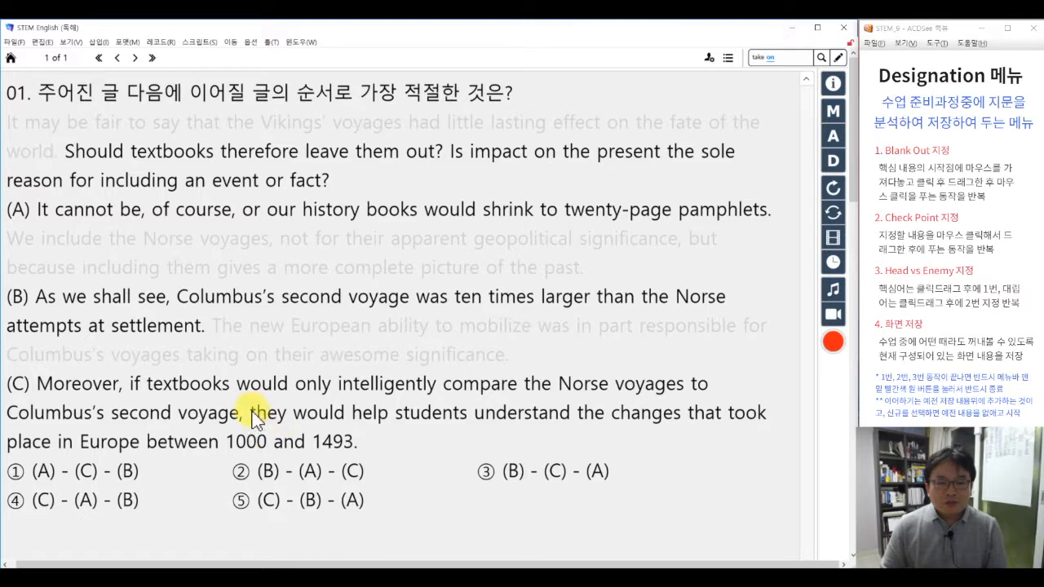
left_click_drag(251, 415, 359, 442)
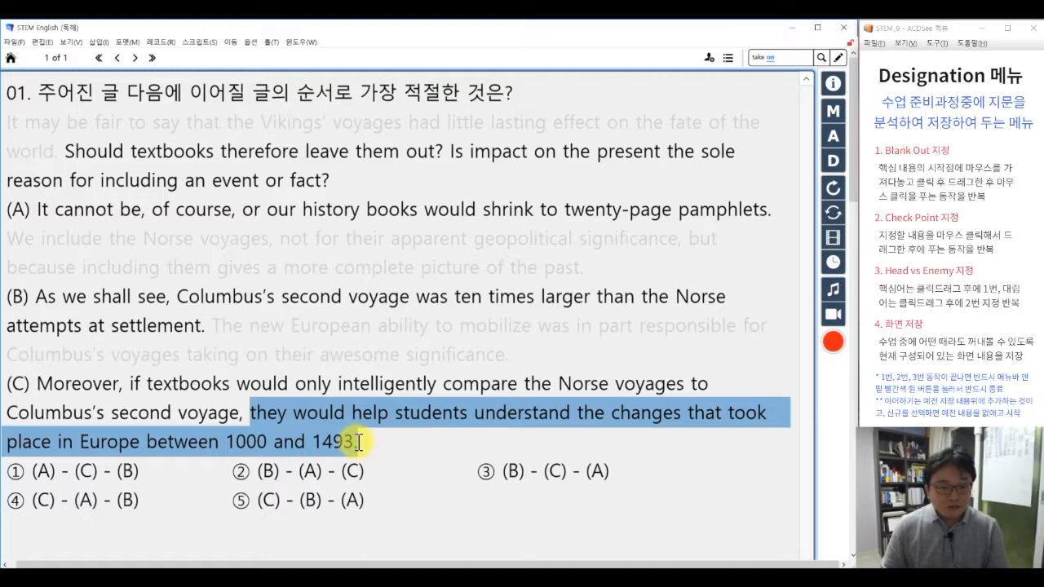
left_click_drag(359, 442, 357, 442)
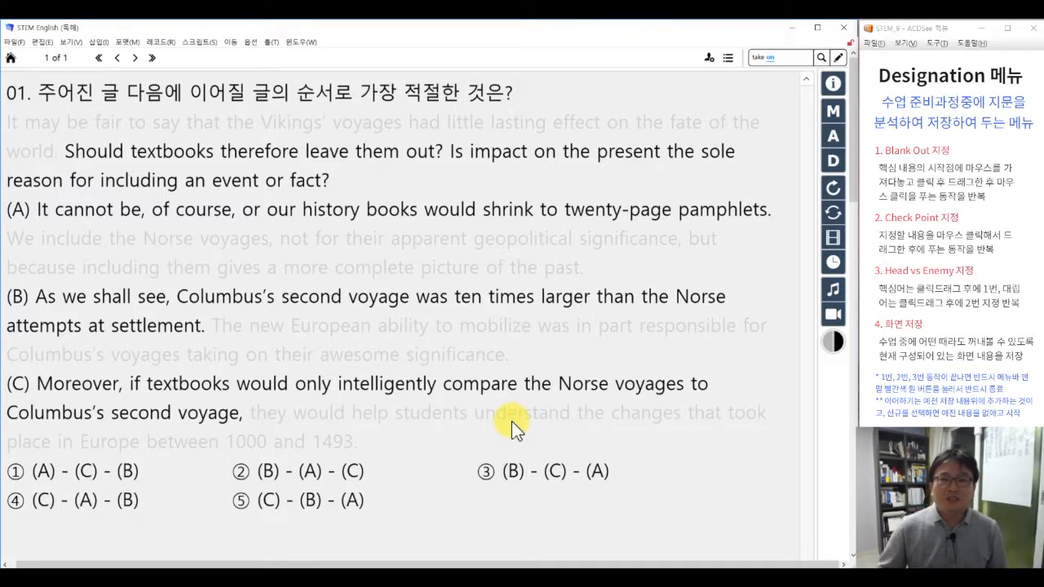
- Bring back the dimmed phrase "We include the Norse voyages, not for their apparent" in (A) and dim it again
left_click_drag(6, 238, 467, 240)
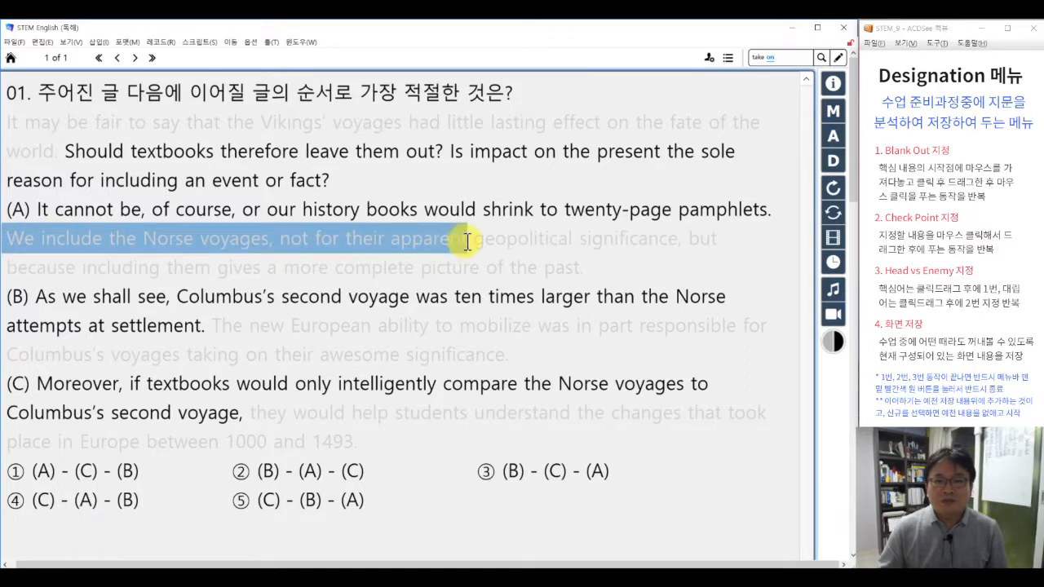
left_click(836, 337)
left_click_drag(469, 240, 7, 238)
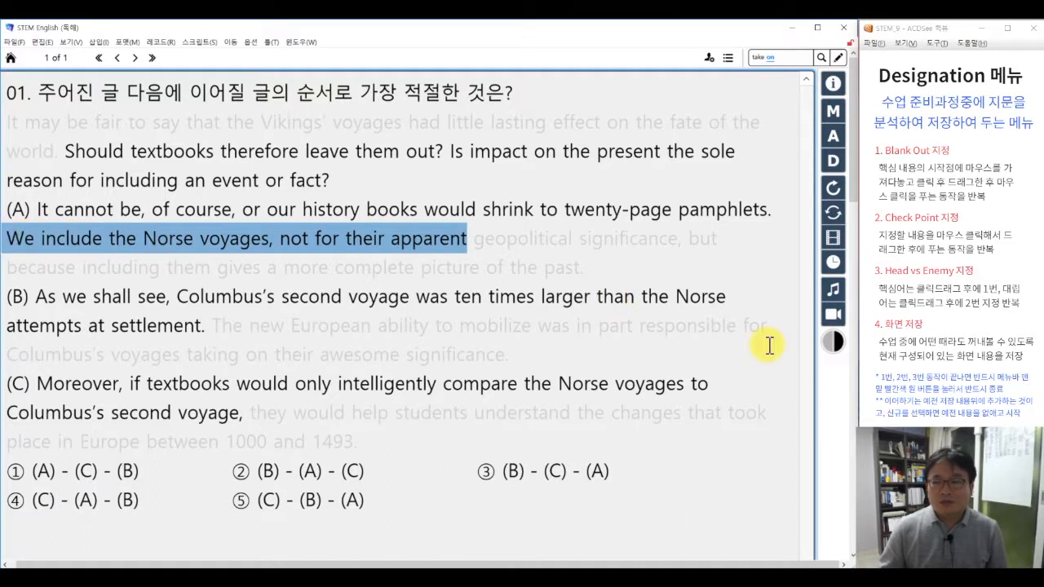
left_click(832, 342)
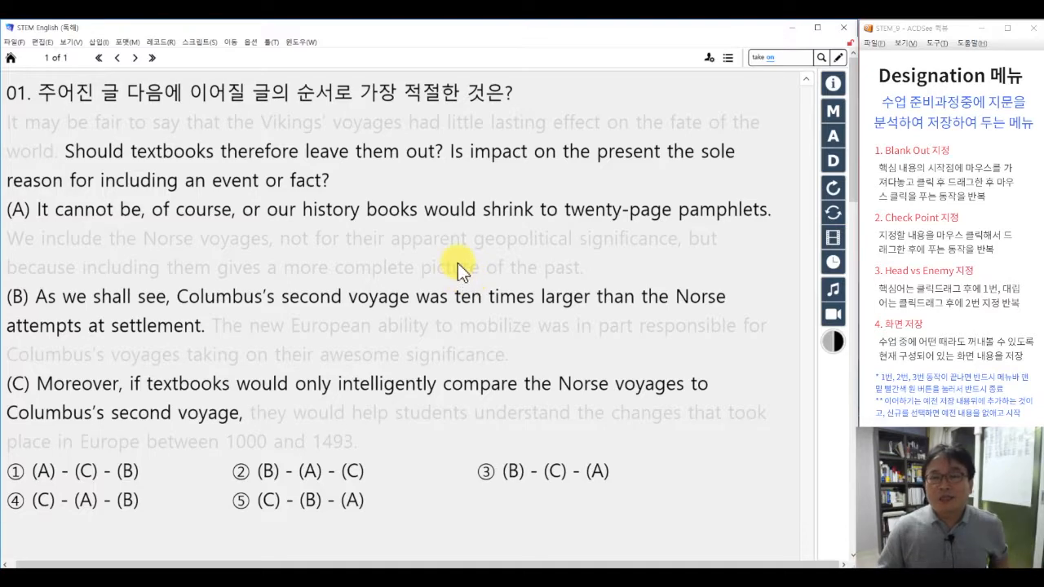
- Restore the full passage and start a new Check Point designation, marking "Is impact on… event or fact?"
left_click(837, 188)
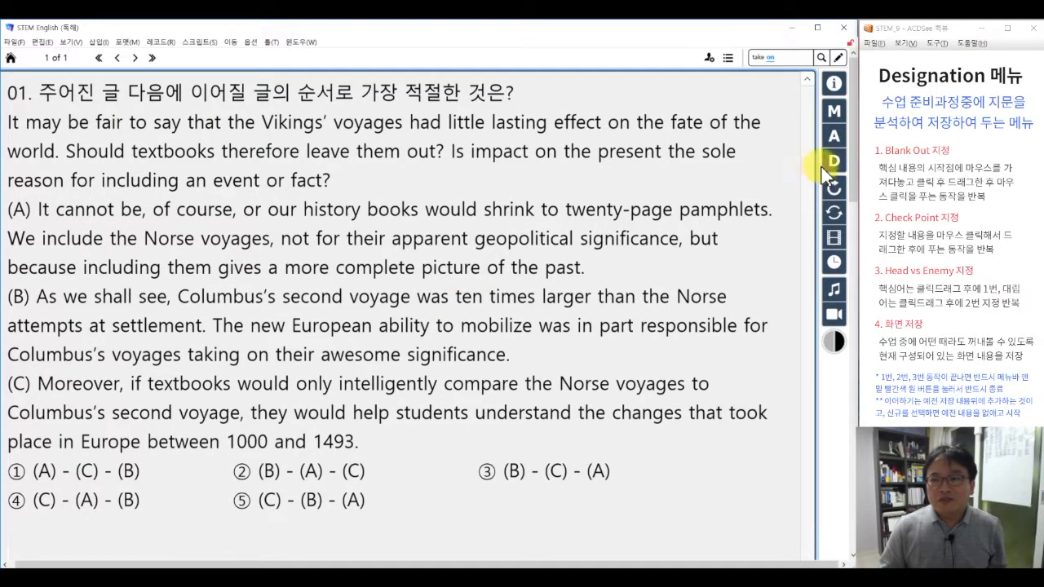
left_click(827, 160)
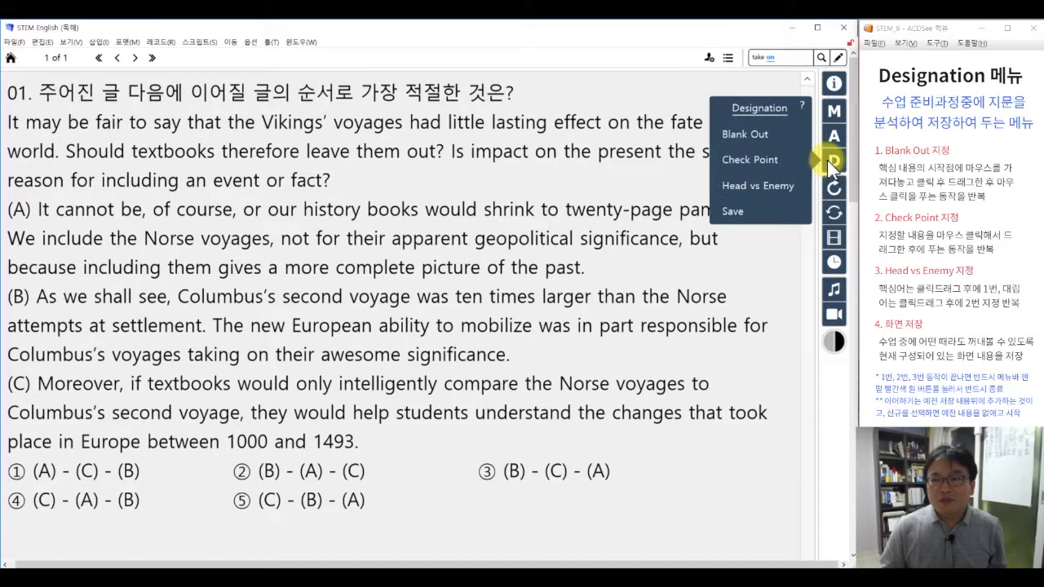
left_click(759, 160)
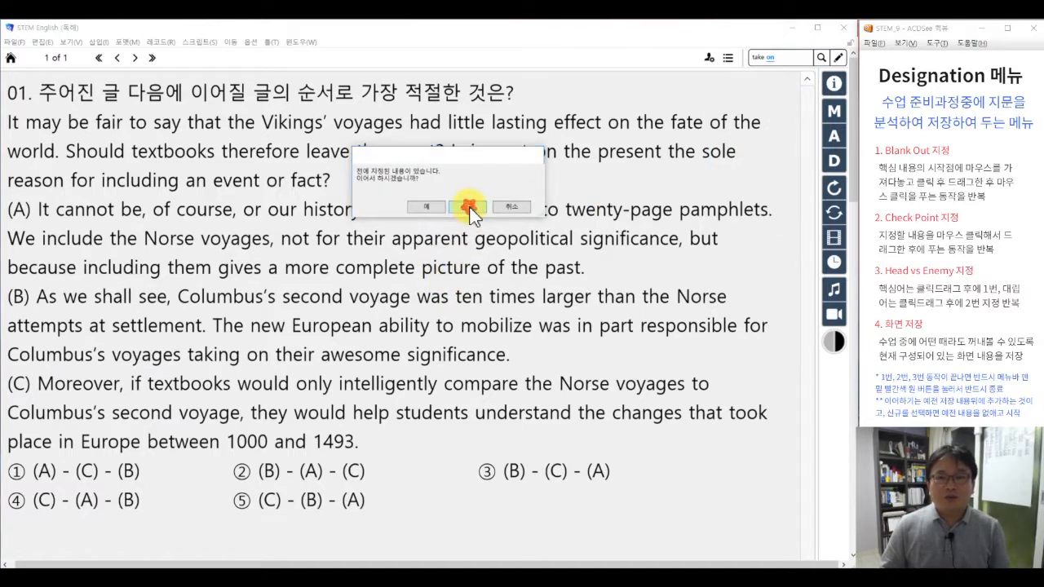
left_click(468, 211)
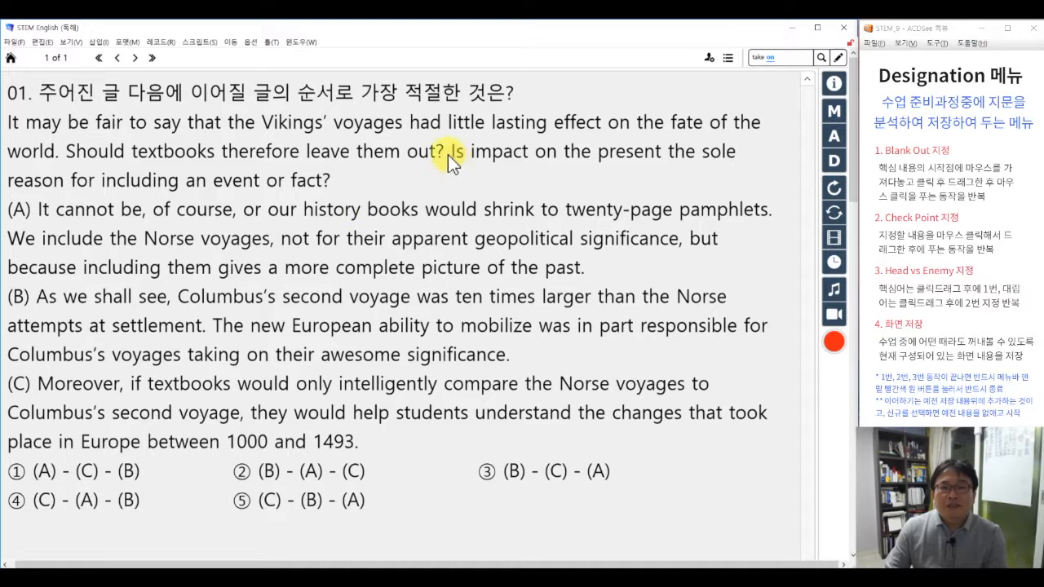
left_click_drag(451, 154, 440, 173)
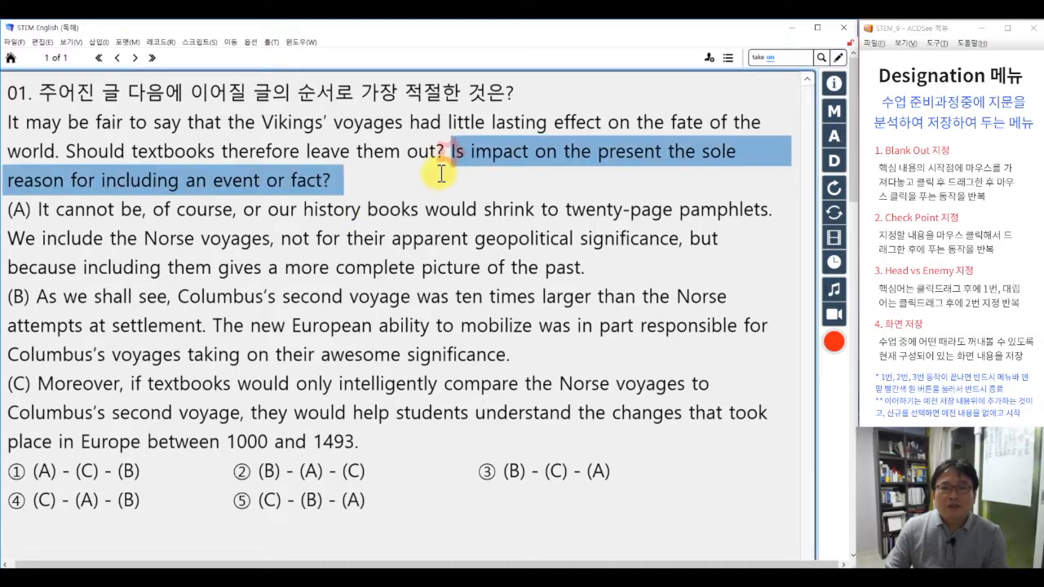
left_click(330, 178)
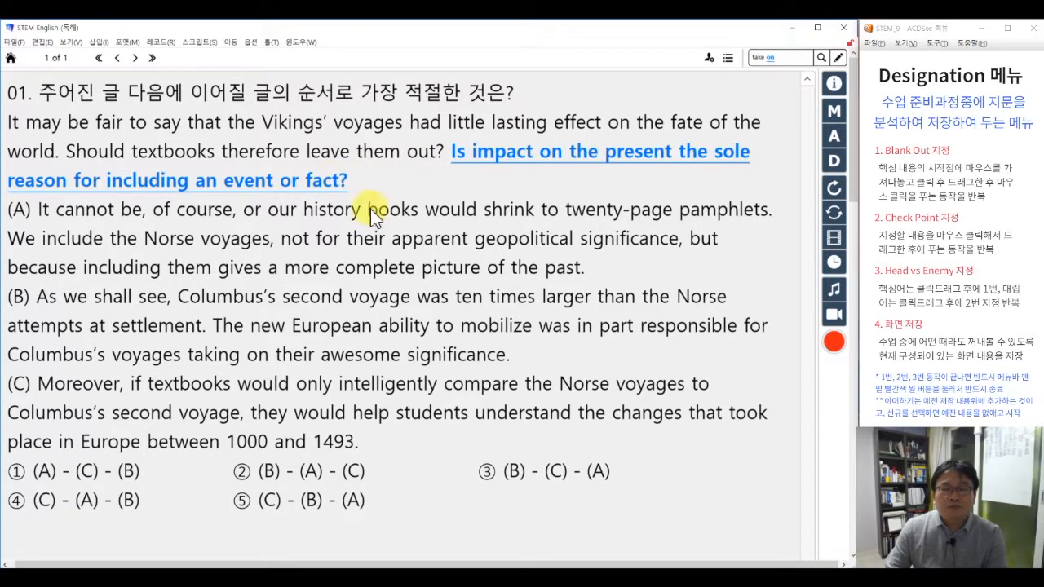
- Designate "not for", "but because… of the past.", "taking on", "if textbooks… compare" and "they would help students understand" as check points
left_click_drag(282, 239, 346, 239)
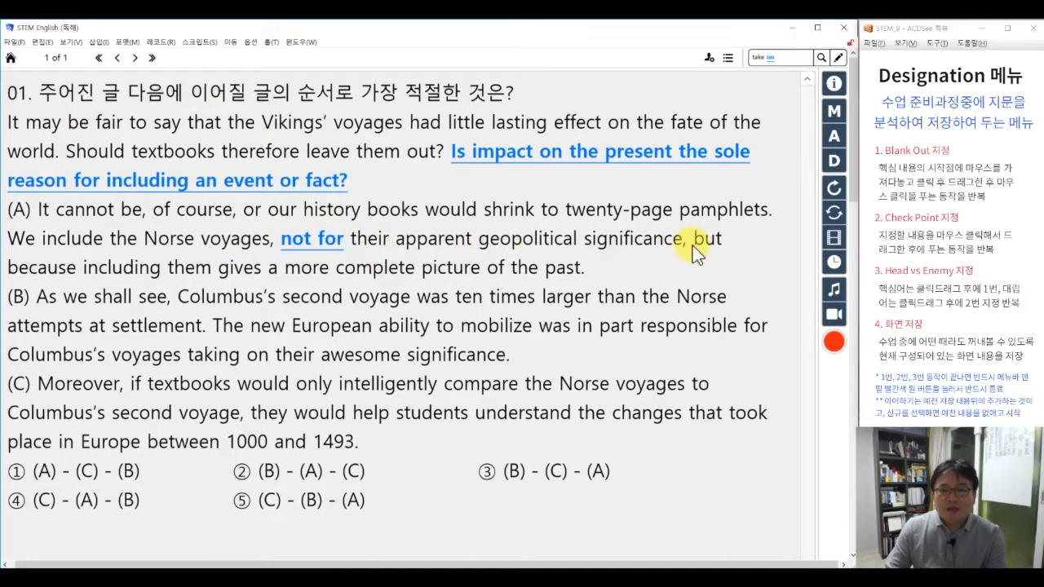
left_click_drag(693, 242, 590, 265)
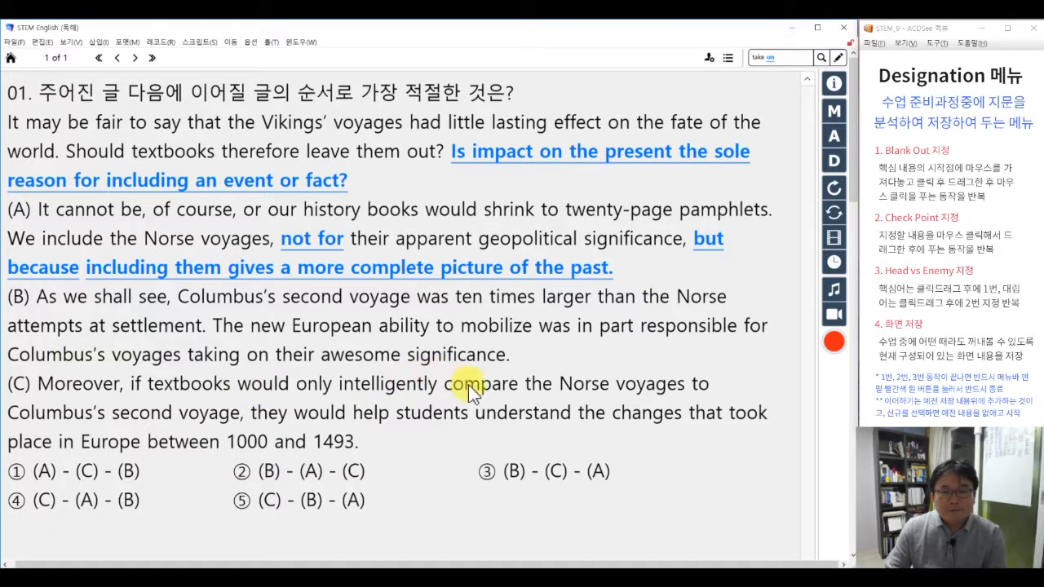
left_click_drag(187, 355, 273, 357)
left_click_drag(132, 384, 482, 385)
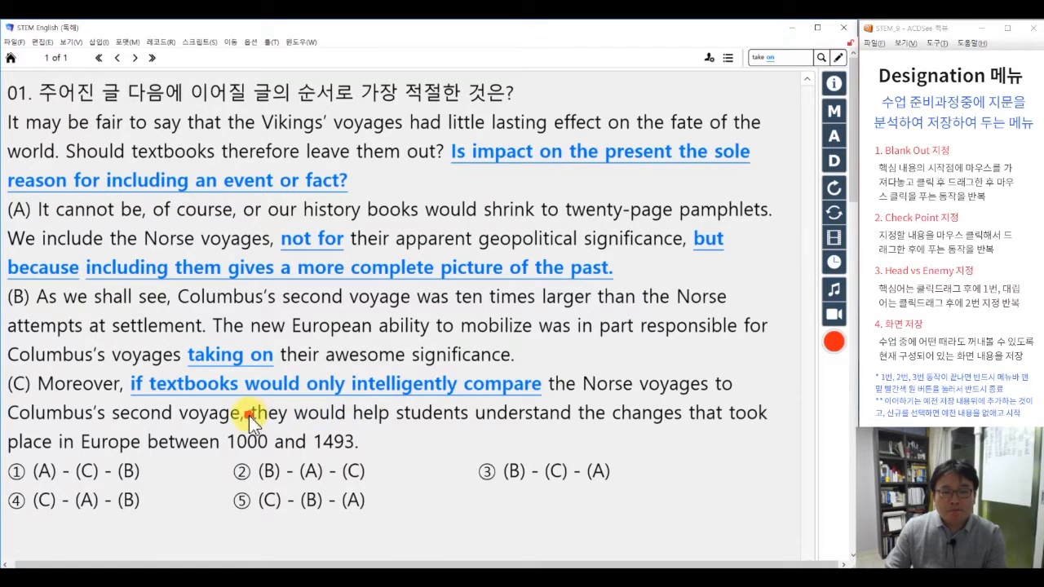
left_click_drag(250, 414, 572, 414)
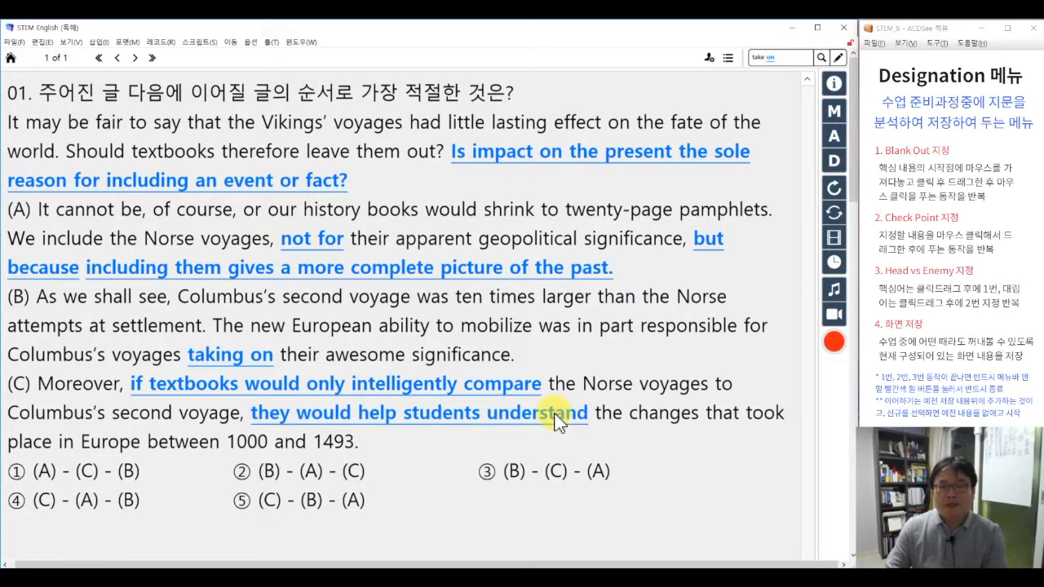
- Finish the Check Point designation, then continue it by adding "their apparent geopolitical significance" and "ability to mobilize", and end it again
left_click(834, 342)
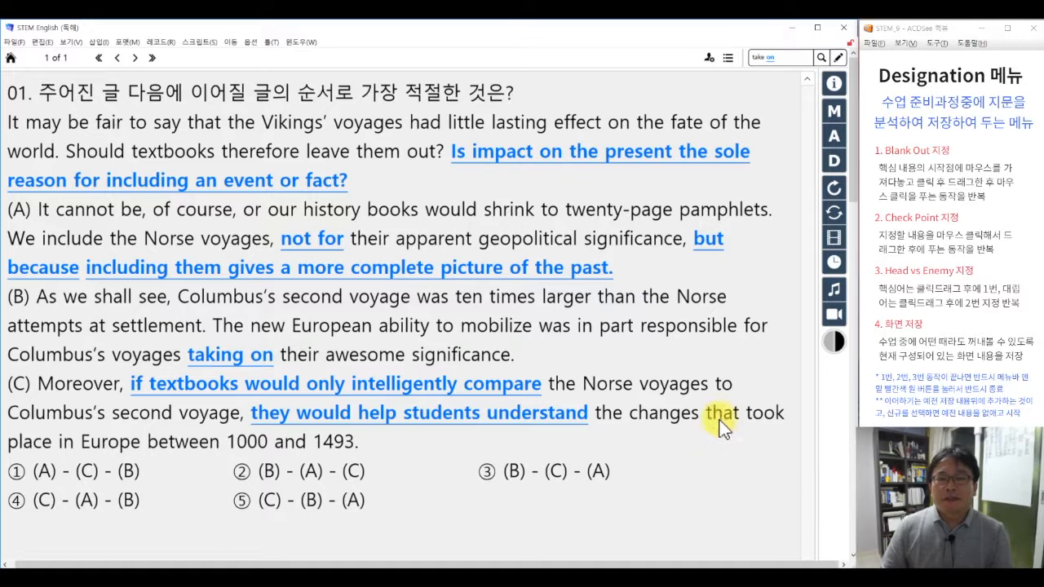
left_click(835, 162)
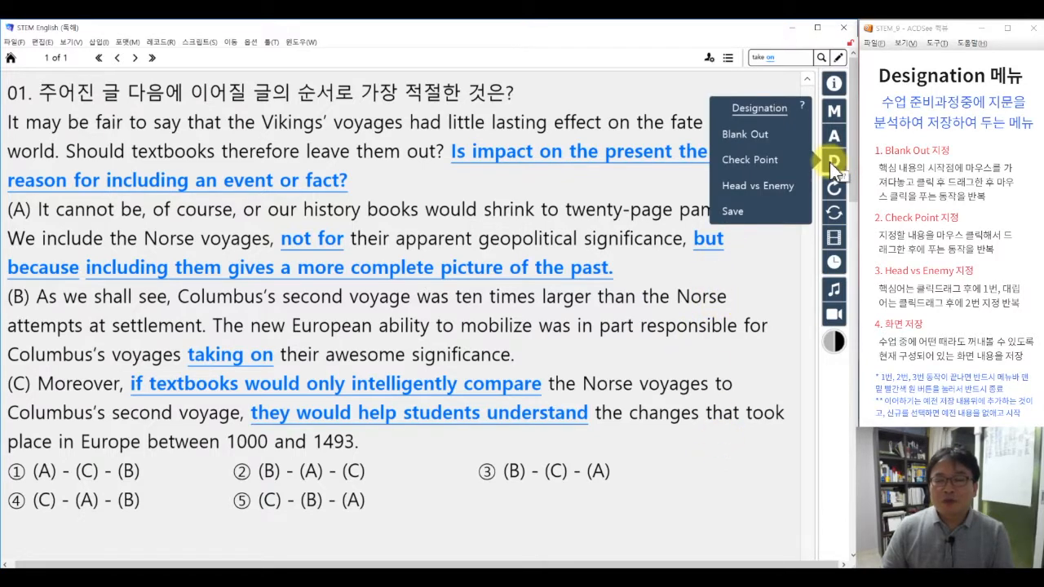
left_click(762, 161)
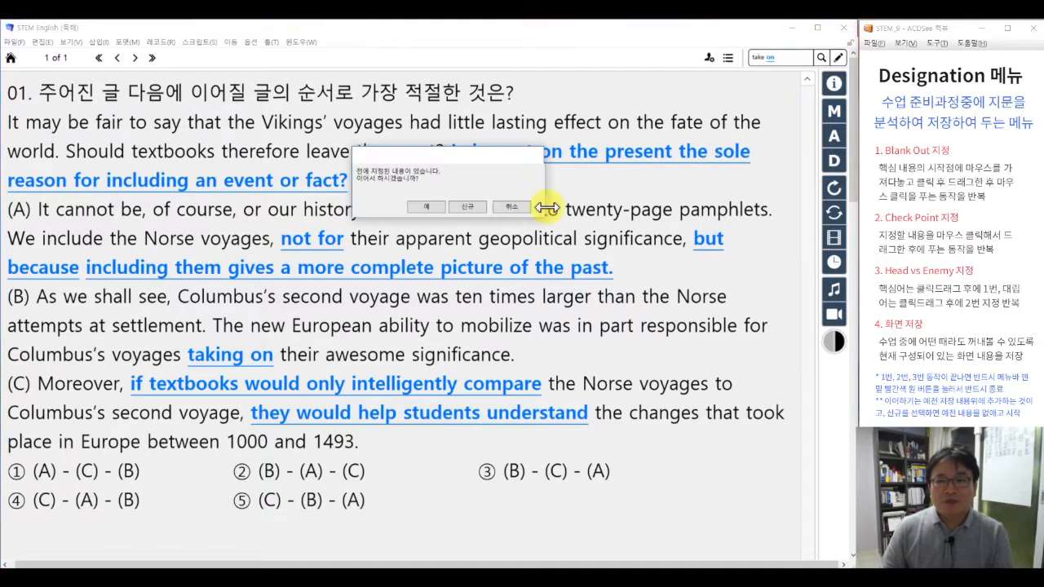
left_click(429, 206)
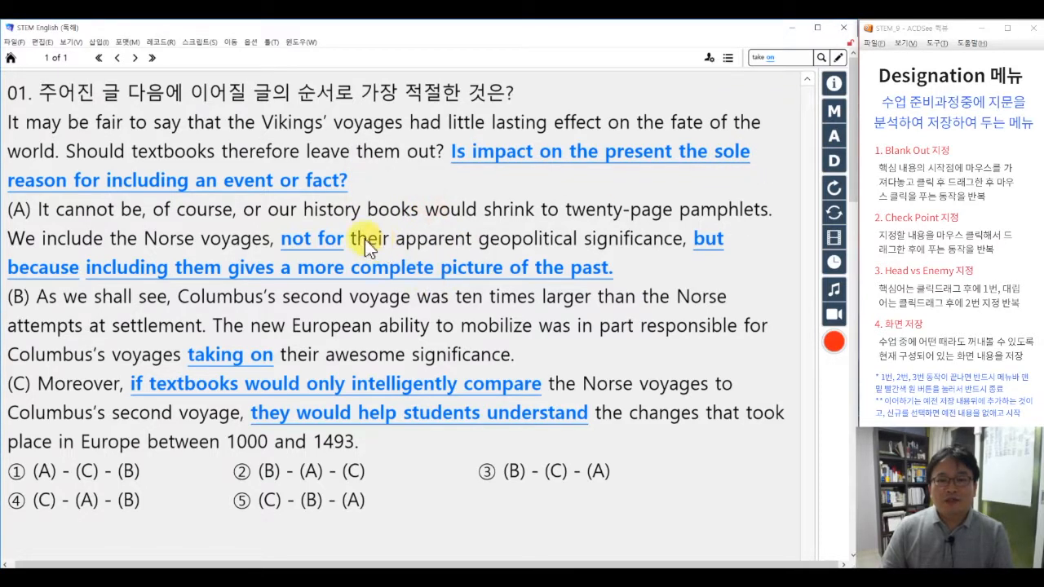
left_click_drag(352, 239, 685, 238)
left_click_drag(379, 325, 533, 326)
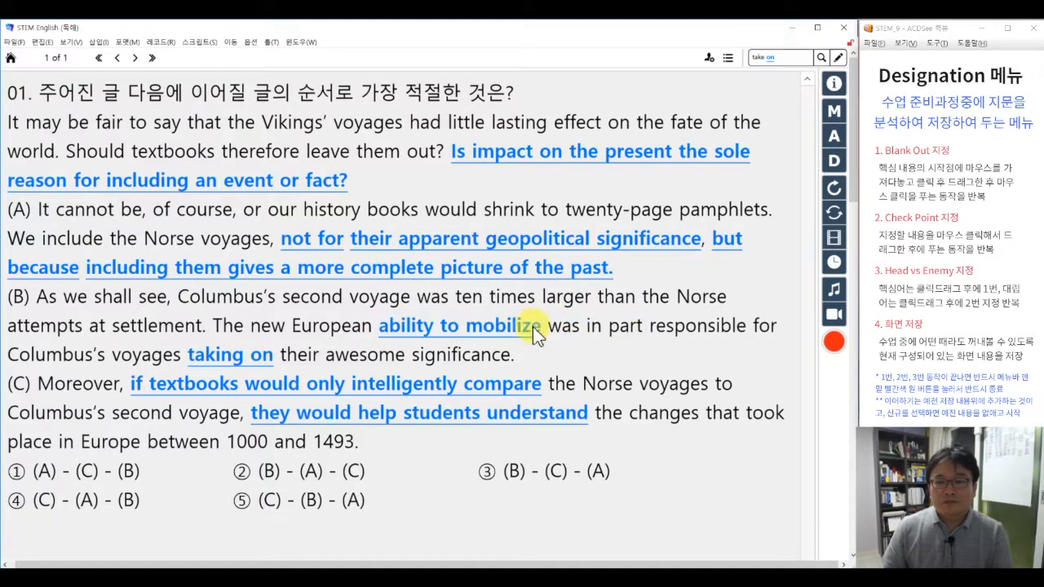
left_click(834, 342)
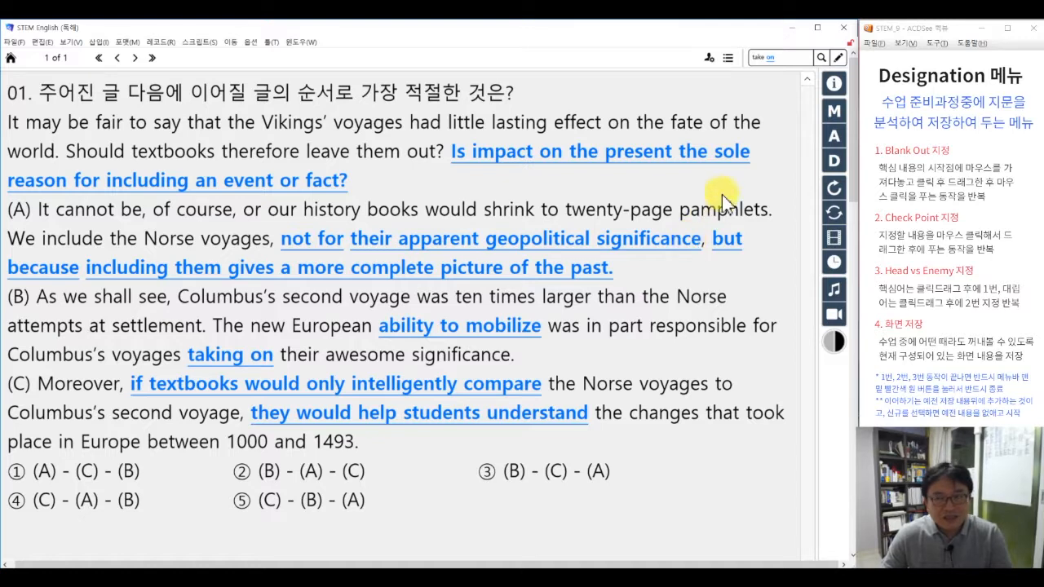
- Open the passage's saved analysis data and delete "their apparent geopolitical significance" and "ability to mobilize" from the Check Point list
left_click(834, 137)
left_click(755, 214)
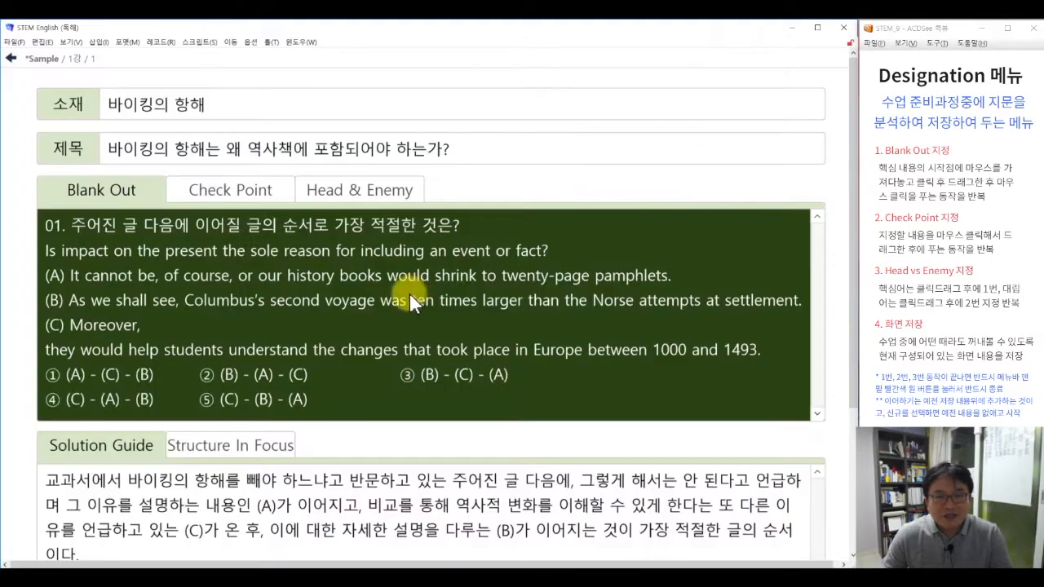
left_click(247, 196)
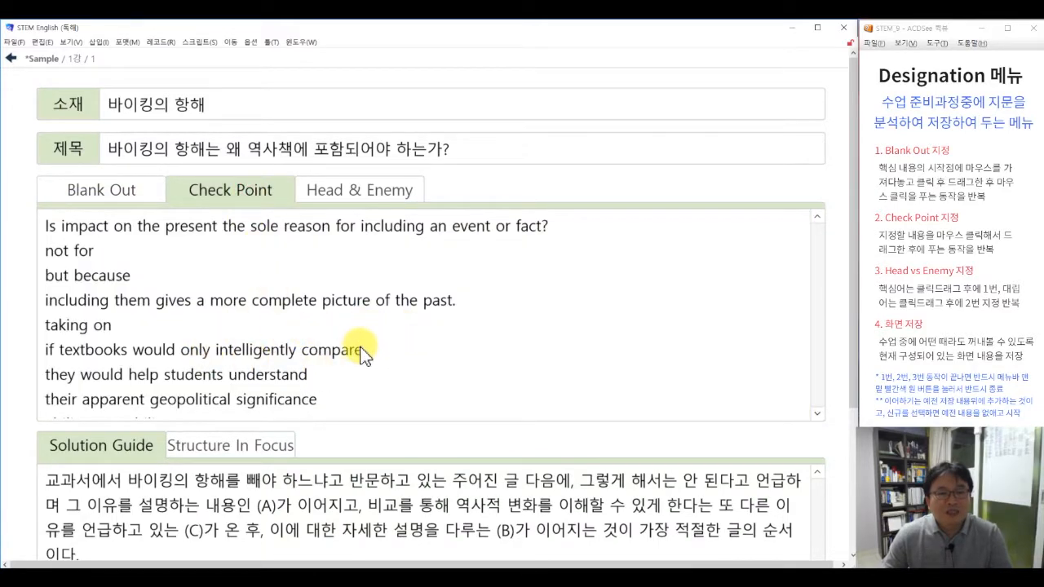
left_click(815, 420)
left_click_drag(338, 401, 19, 396)
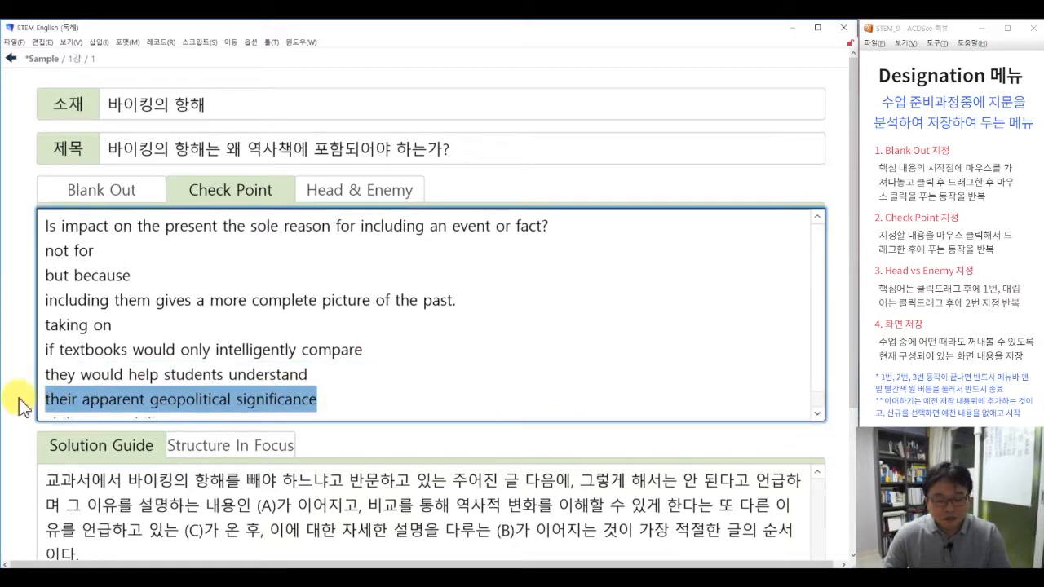
left_click_drag(204, 400, 7, 398)
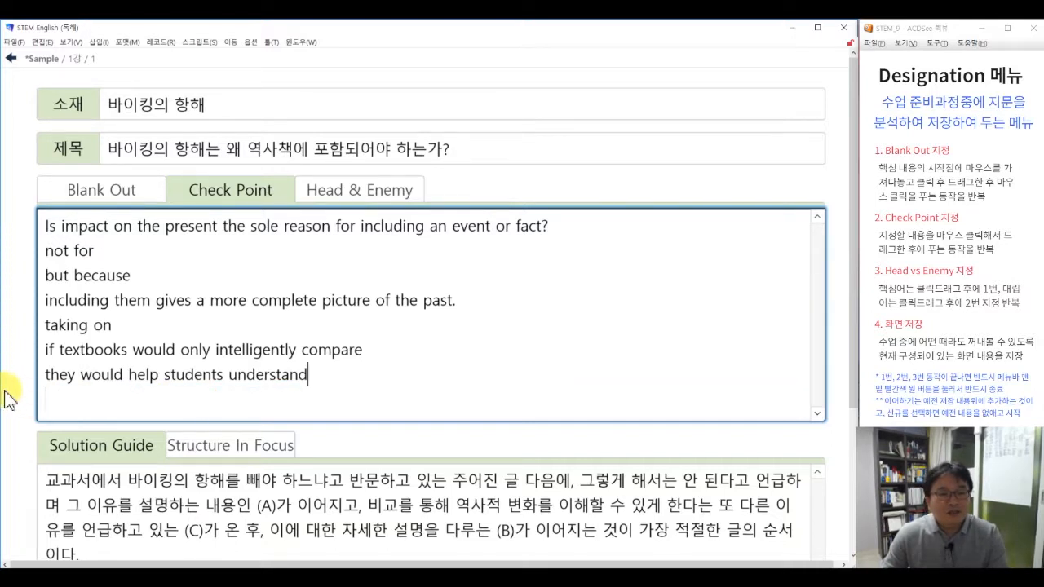
left_click(558, 175)
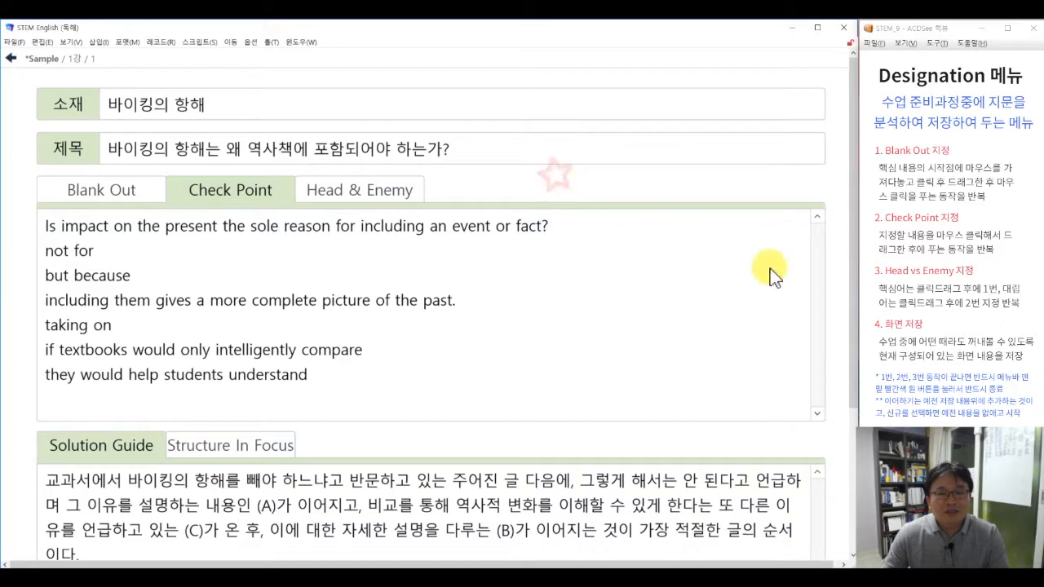
left_click(812, 293)
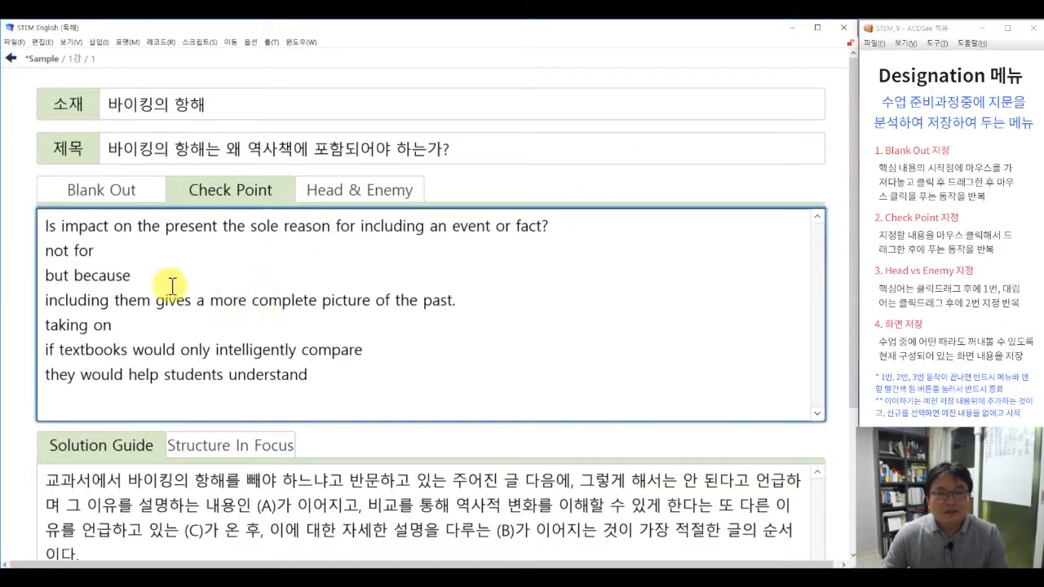
- Return to the passage, reset its display and show the Check Point analysis with the edited list
left_click(15, 58)
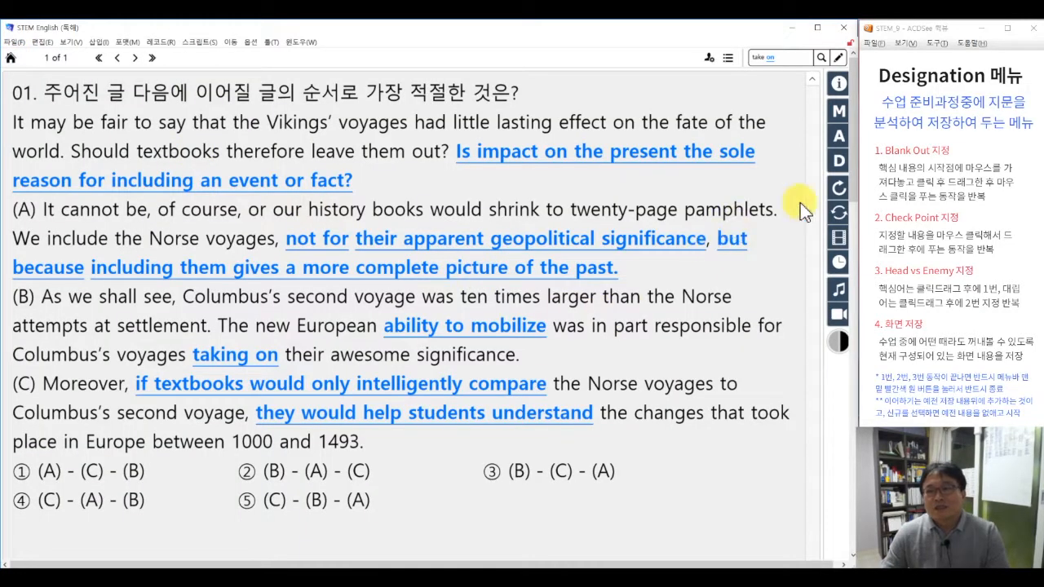
left_click(839, 189)
left_click(830, 135)
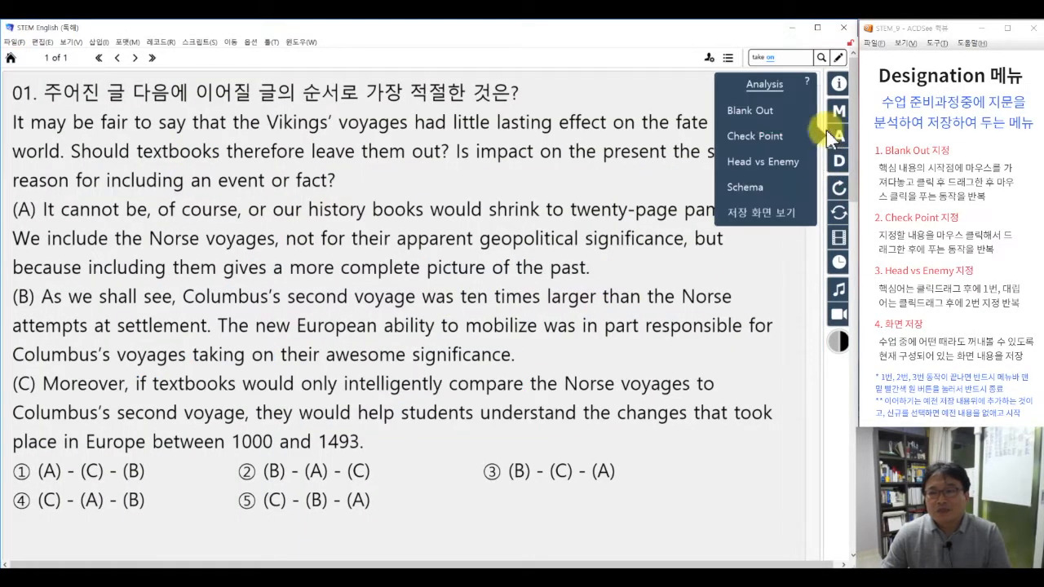
left_click(810, 133)
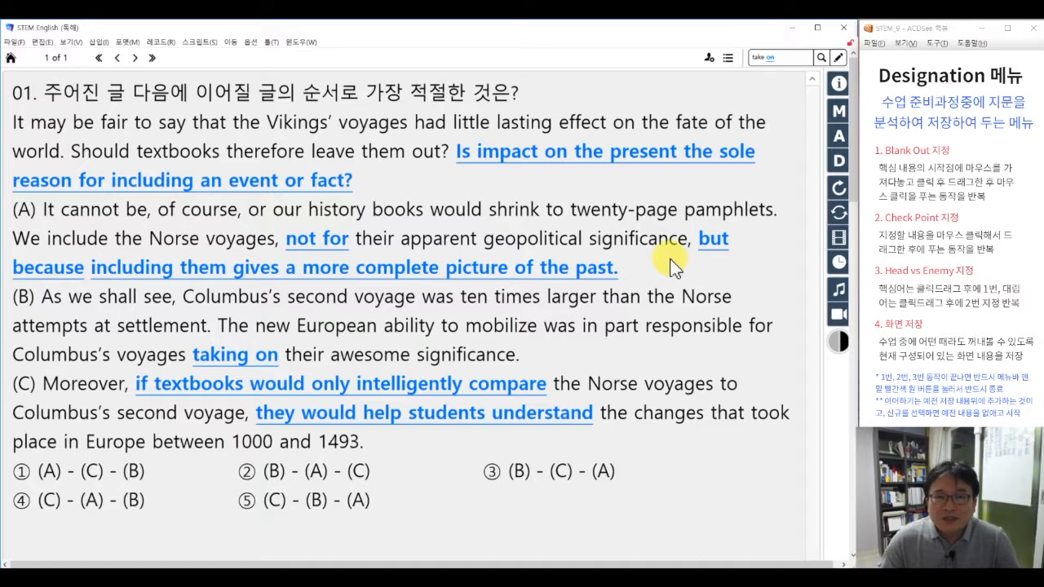
- Reset the passage and start a new Head vs Enemy designation, marking "Vikings' voyages" as head and "impact on the present" as enemy
left_click(839, 188)
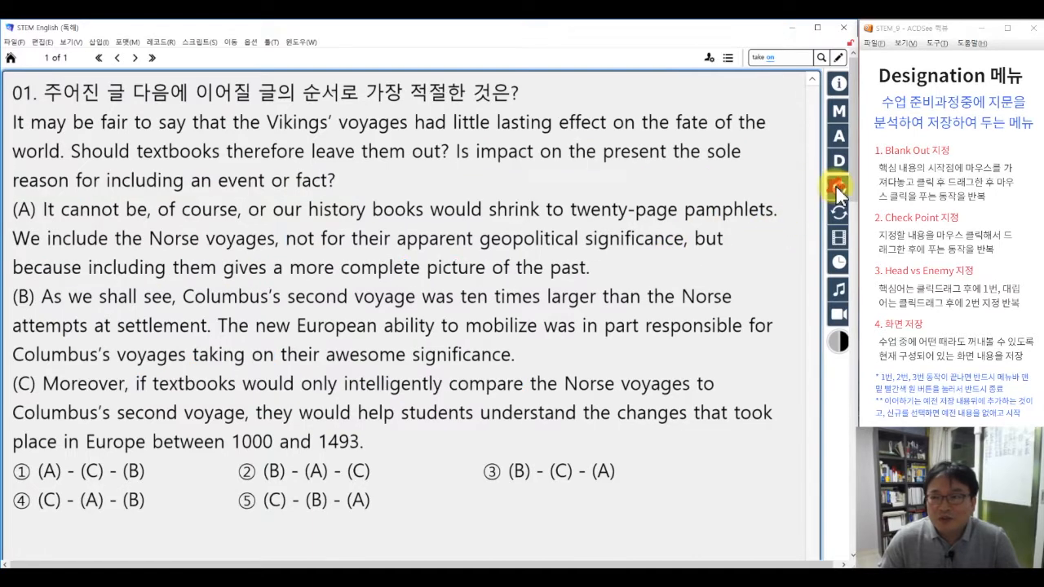
left_click(839, 161)
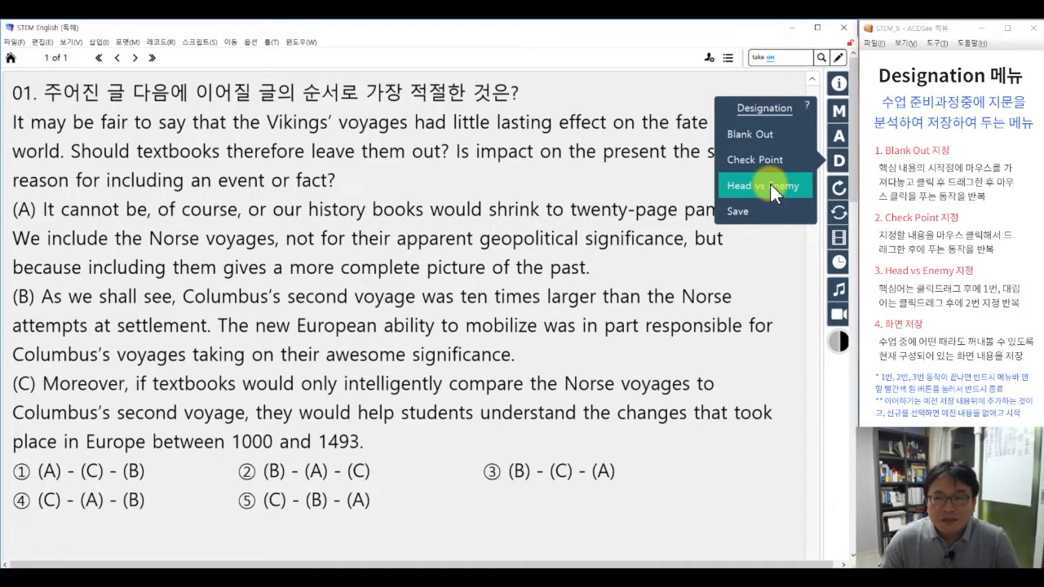
left_click(771, 186)
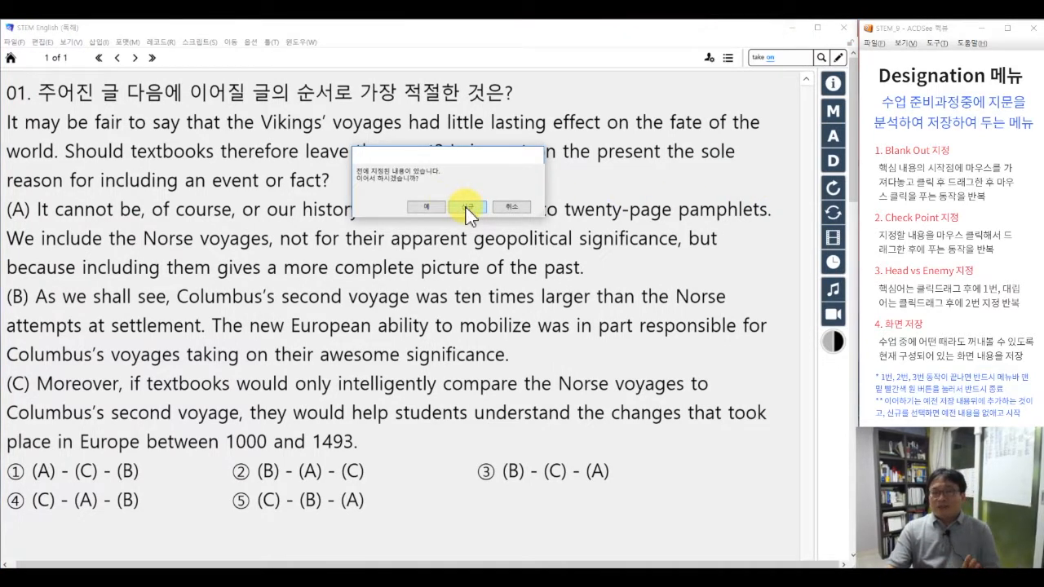
left_click(467, 209)
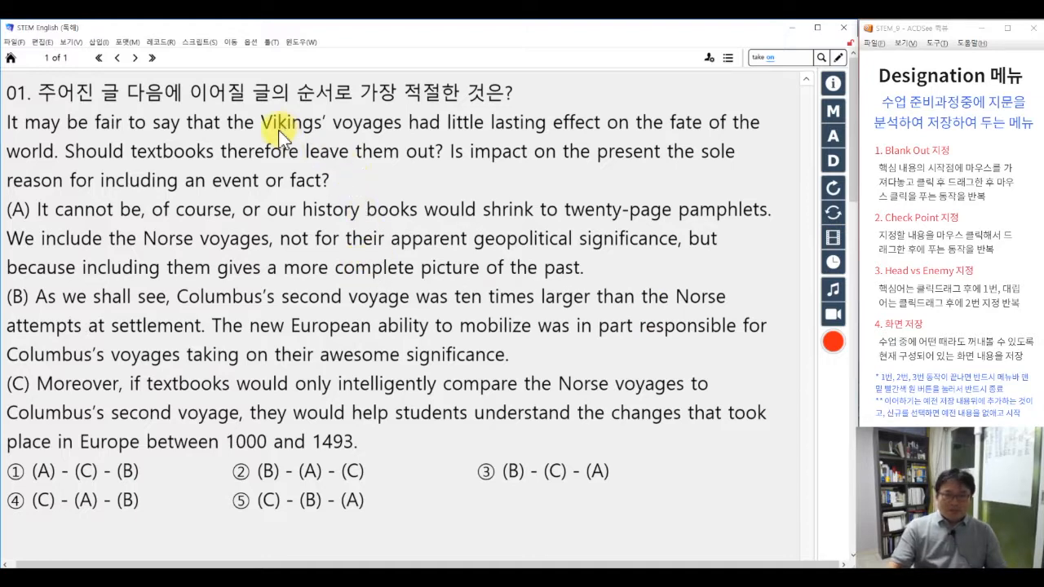
left_click_drag(269, 120, 402, 124)
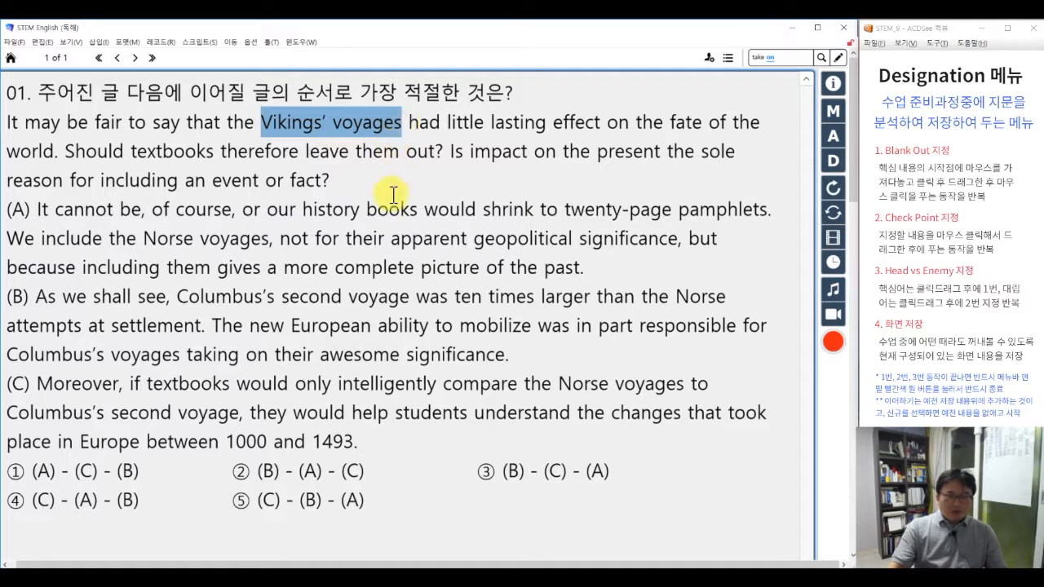
key("1")
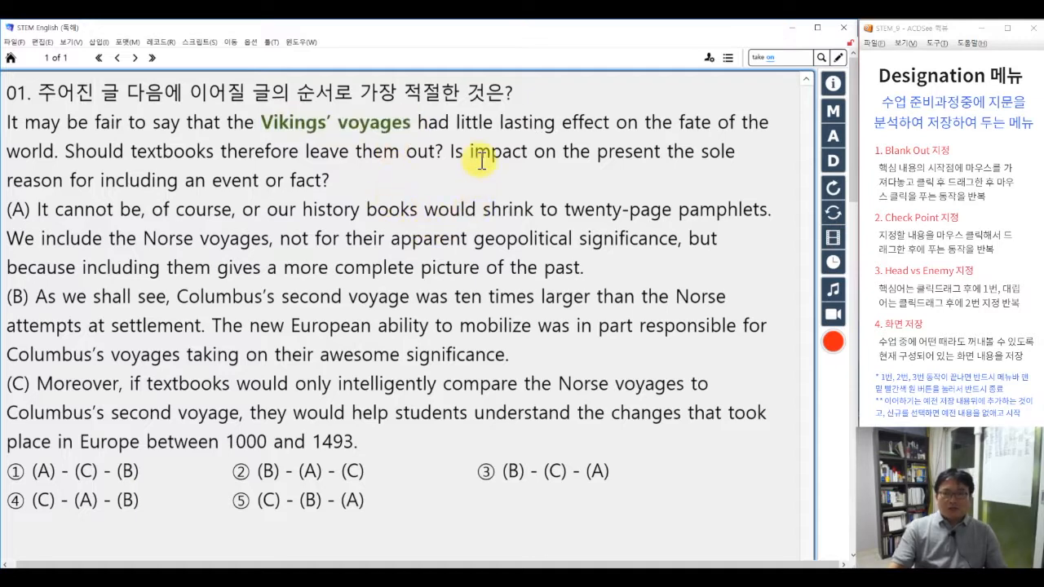
left_click_drag(472, 154, 661, 152)
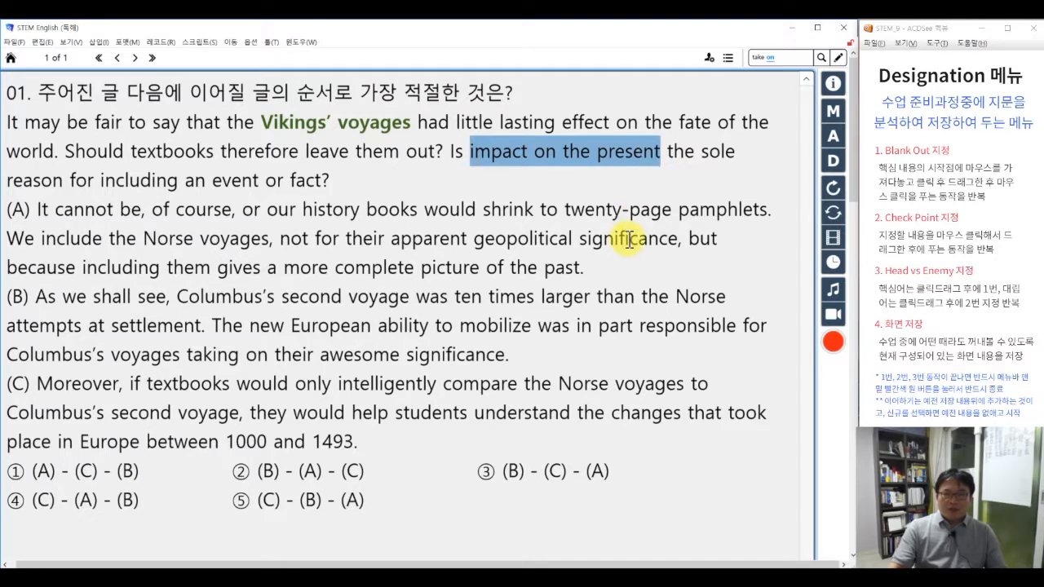
key("2")
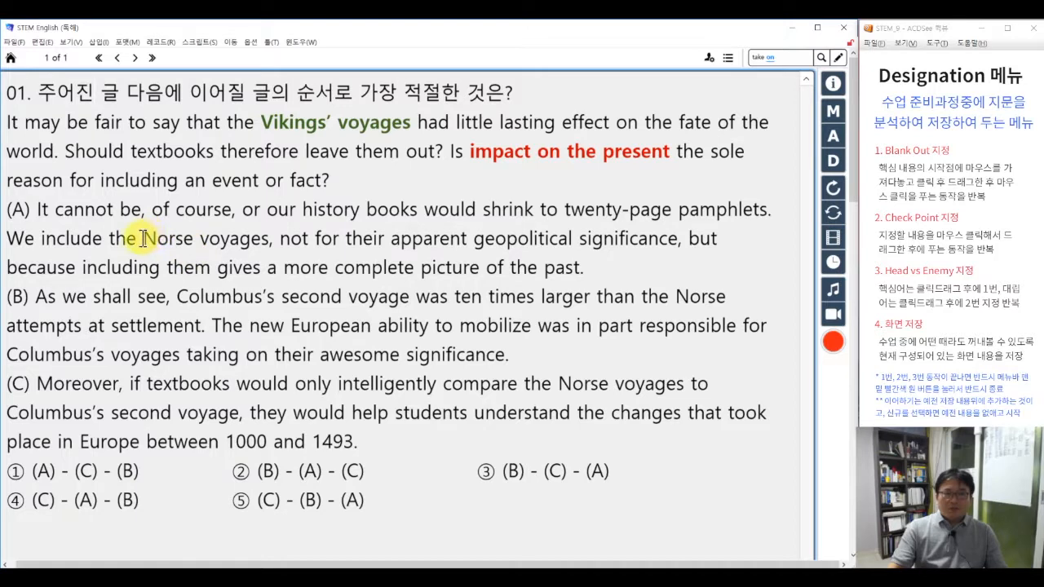
- Designate "Norse voyages" in (A) as head and "geopolitical significance" as enemy, then finish the Head vs Enemy designation
left_click_drag(142, 240, 269, 238)
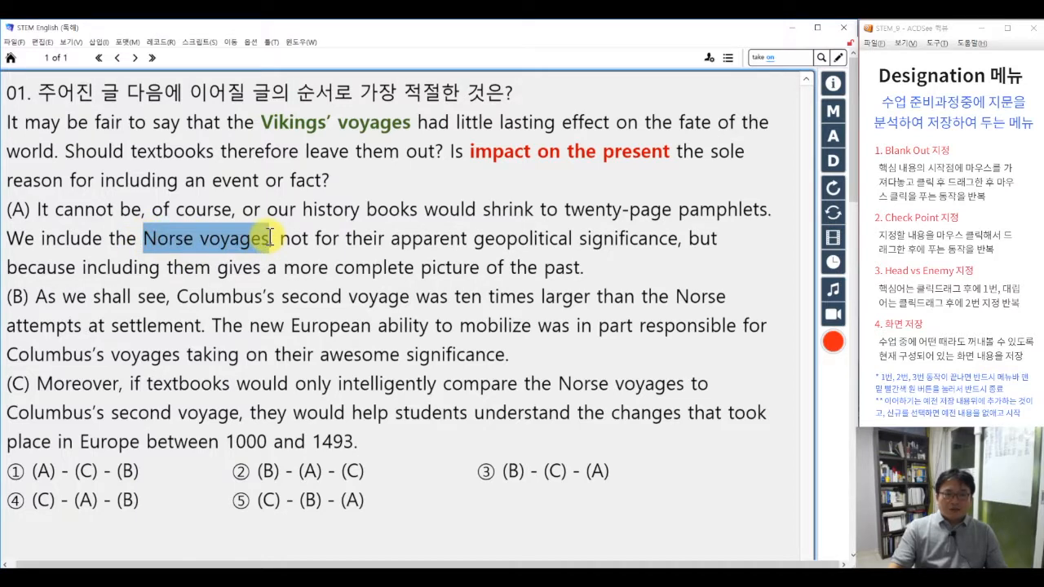
key("1")
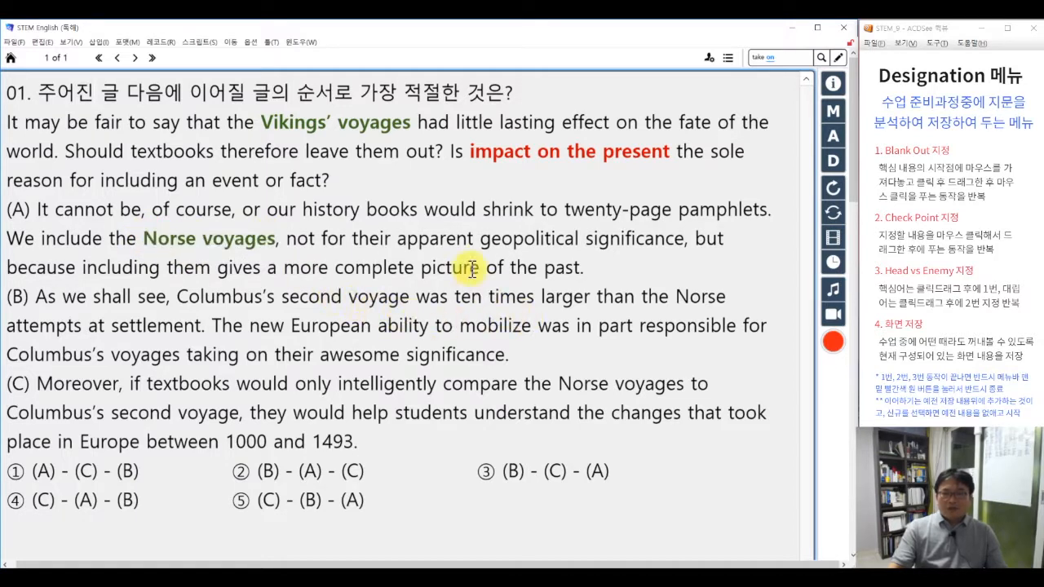
left_click_drag(480, 238, 688, 242)
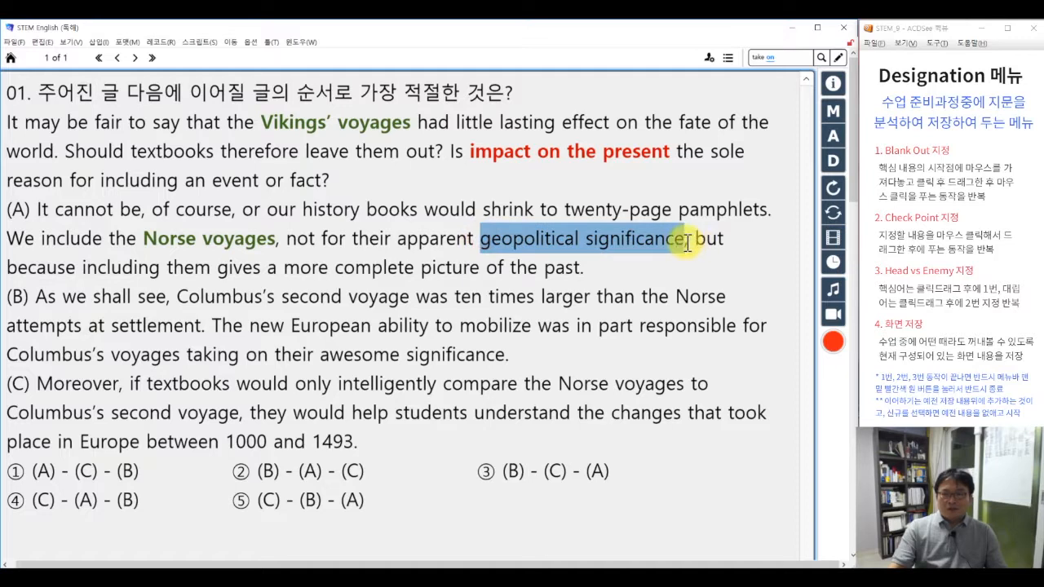
key("2")
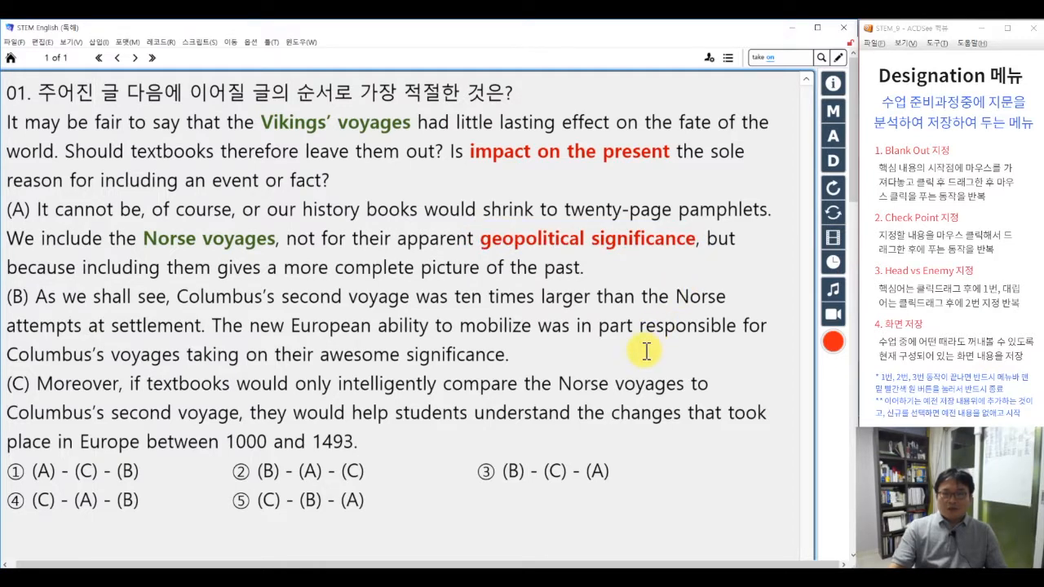
left_click(834, 345)
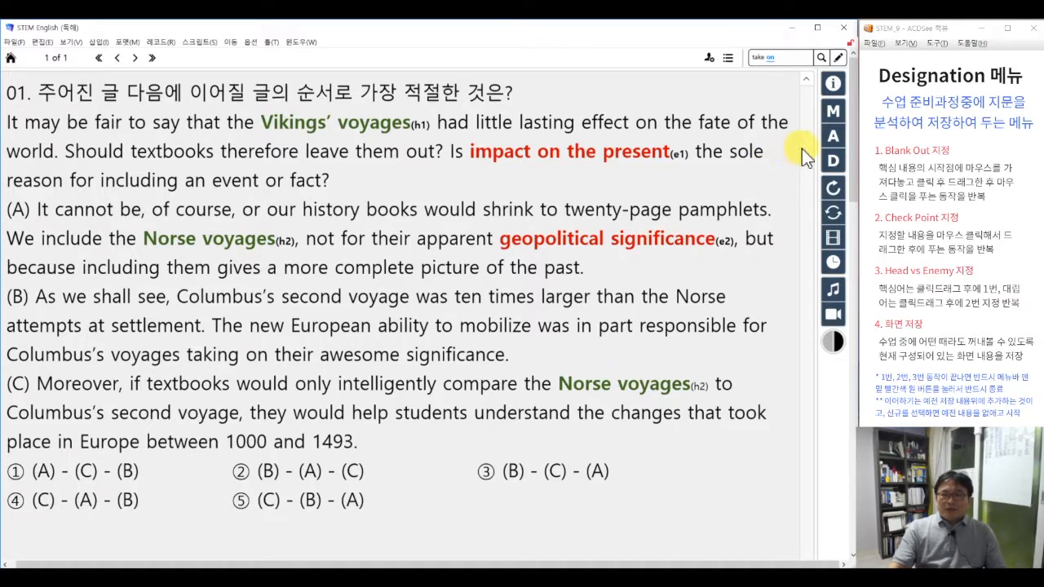
- Reset the passage and display the Head vs Enemy analysis to check the designated words
left_click(833, 187)
left_click(833, 139)
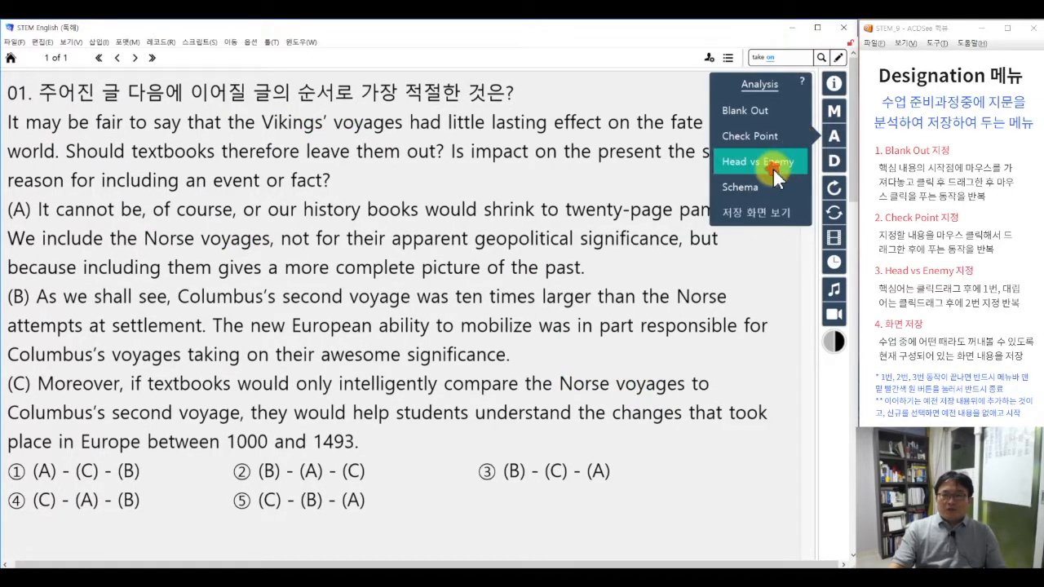
left_click(774, 170)
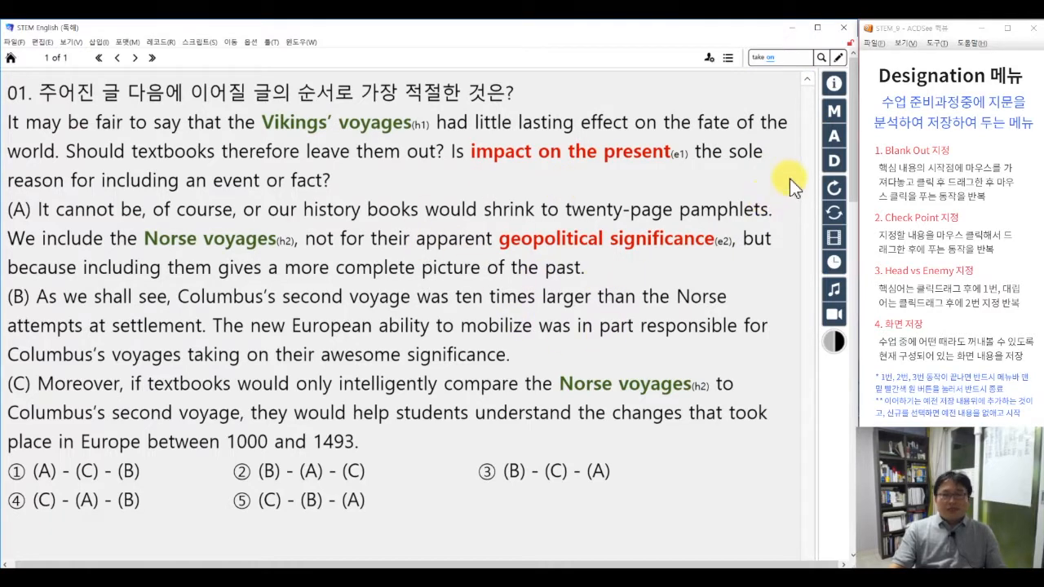
- Reset the passage and continue the existing Head vs Enemy designation, marking "Columbus's second voyage" and "Columbus's voyages" in (B) as enemies
left_click(834, 188)
left_click(834, 163)
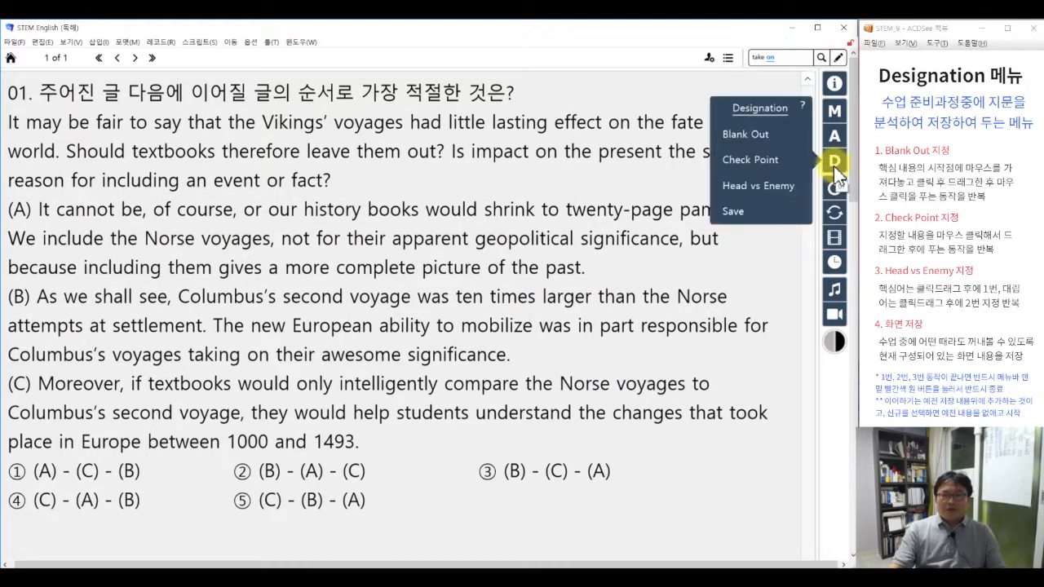
left_click(768, 186)
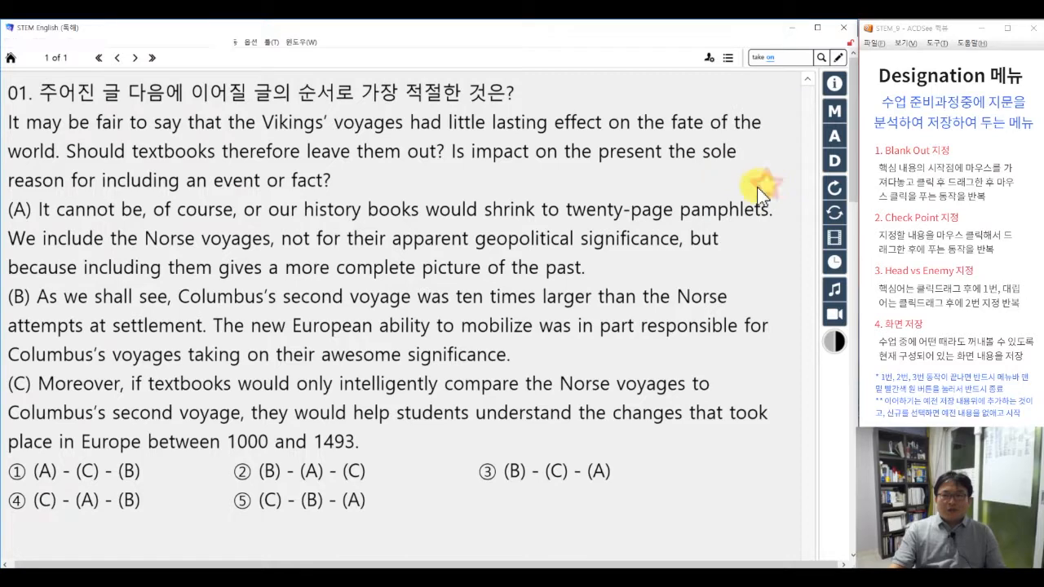
left_click(418, 207)
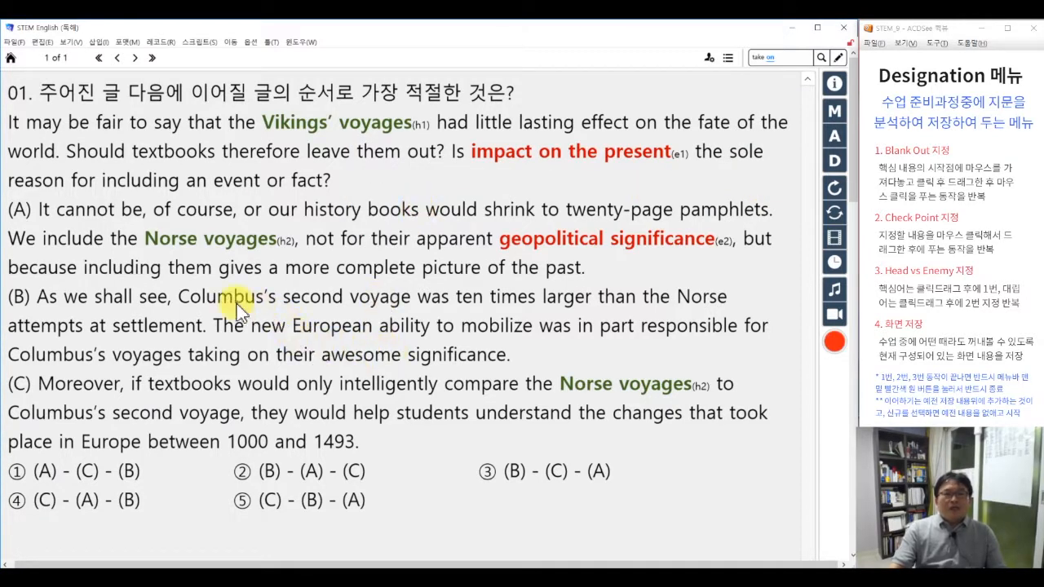
left_click_drag(180, 295, 419, 295)
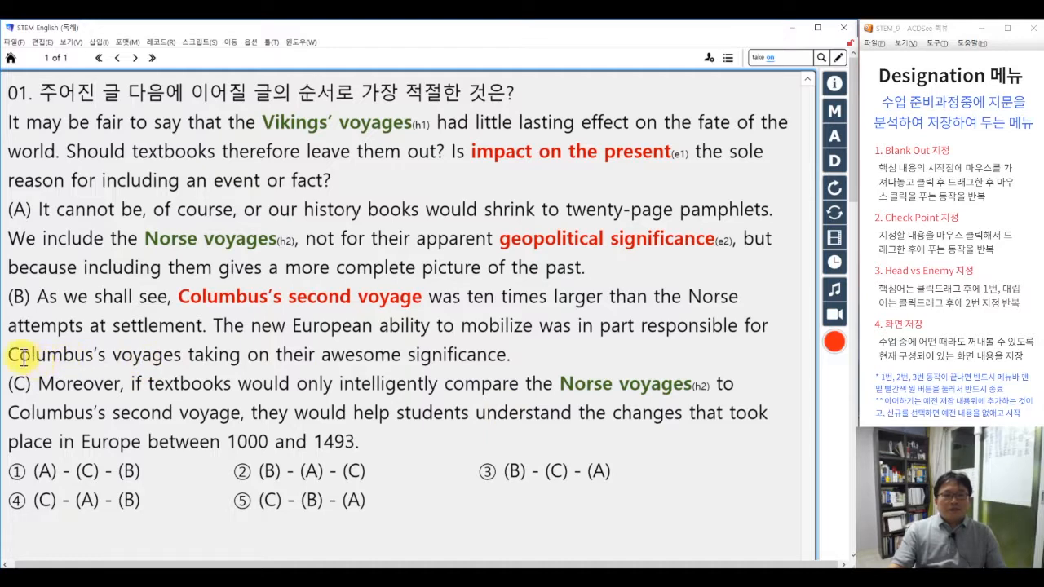
left_click_drag(10, 356, 182, 354)
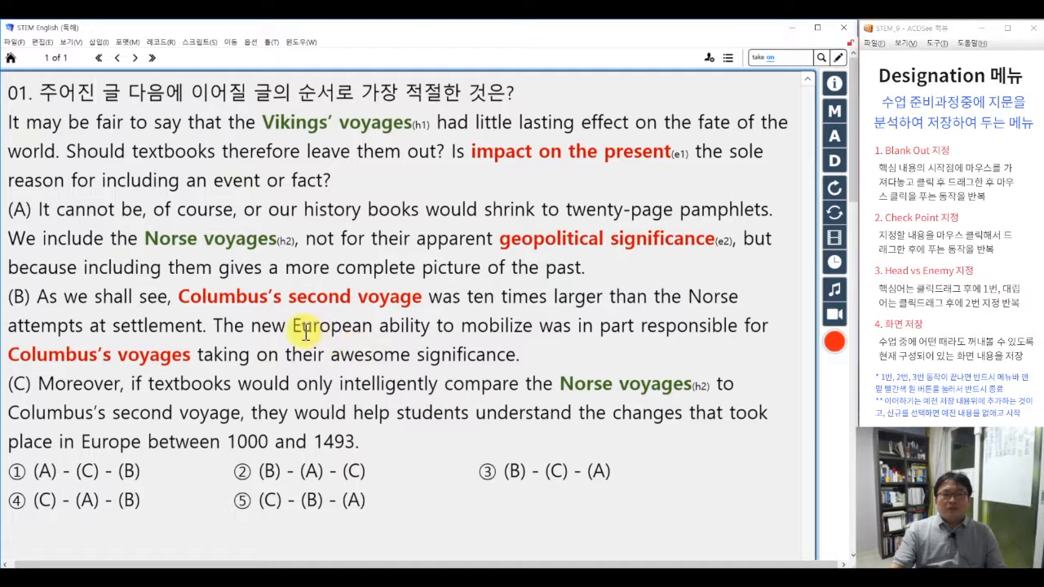
- Designate "European ability to mobilize" in (B) as enemy and "a more complete picture of the past" in (A) as head, then finish the designation
left_click_drag(296, 326, 532, 328)
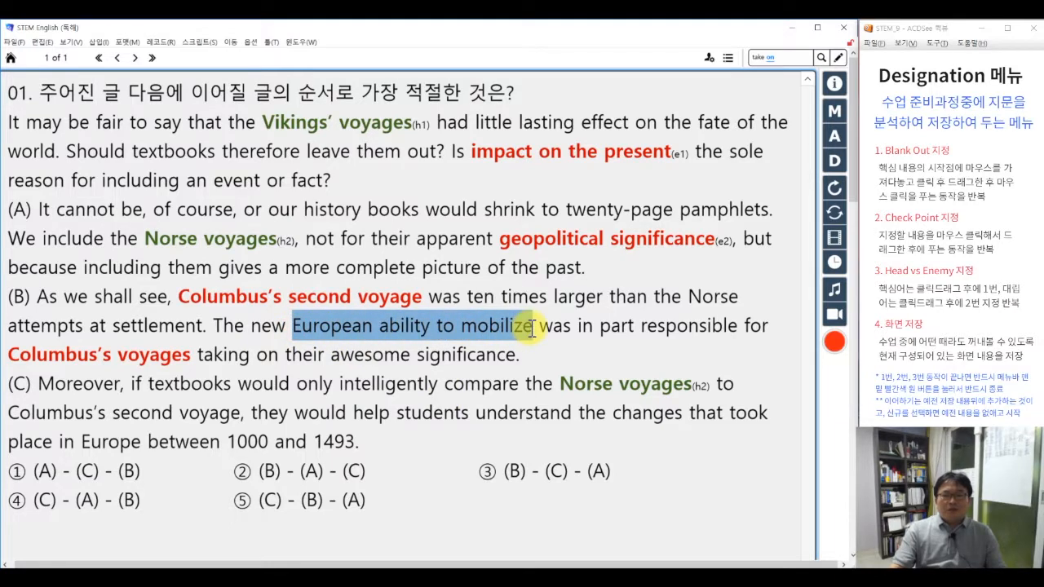
left_click_drag(532, 327, 532, 326)
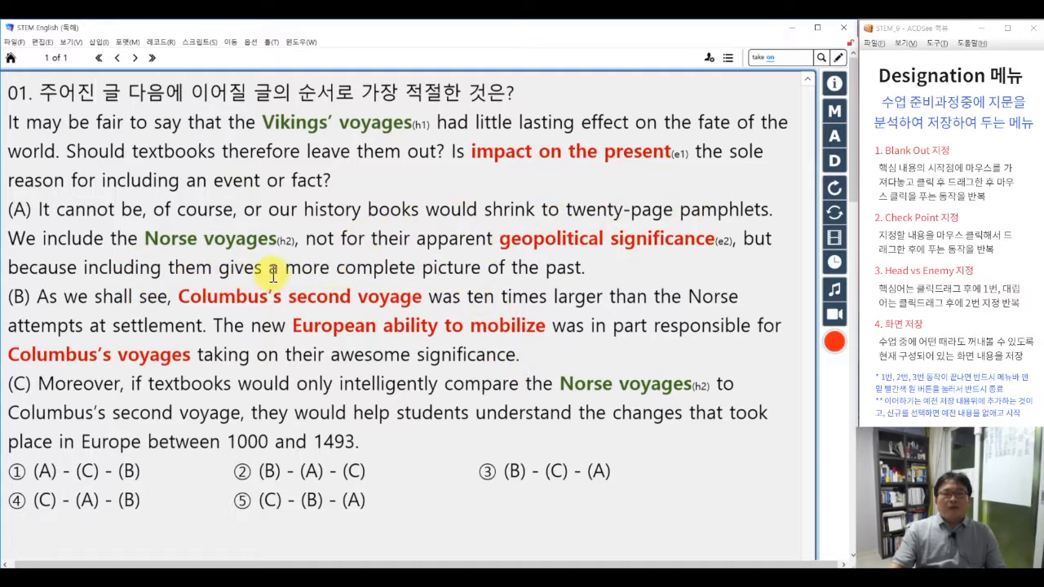
left_click_drag(273, 269, 584, 271)
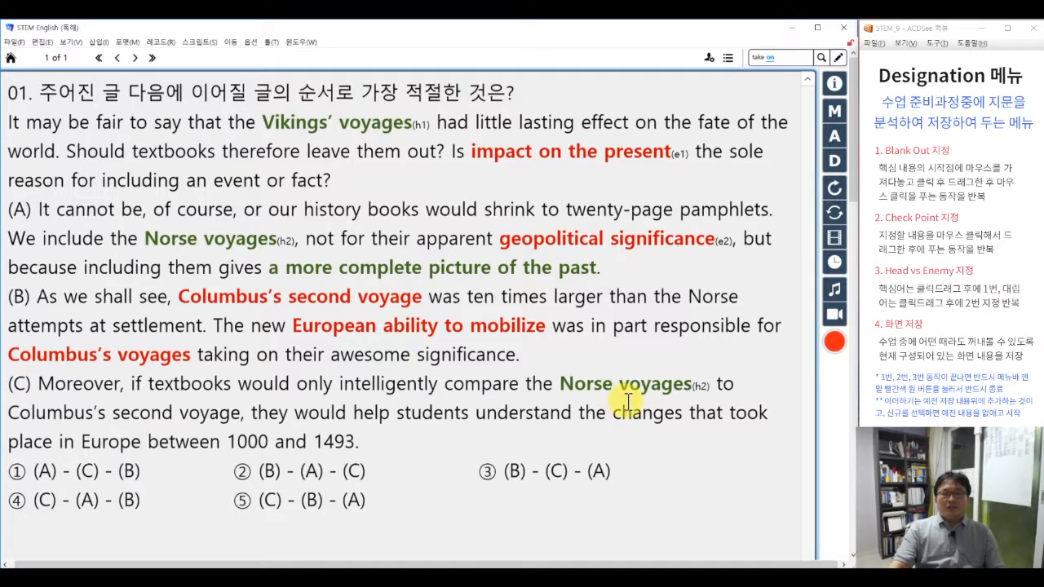
left_click(836, 341)
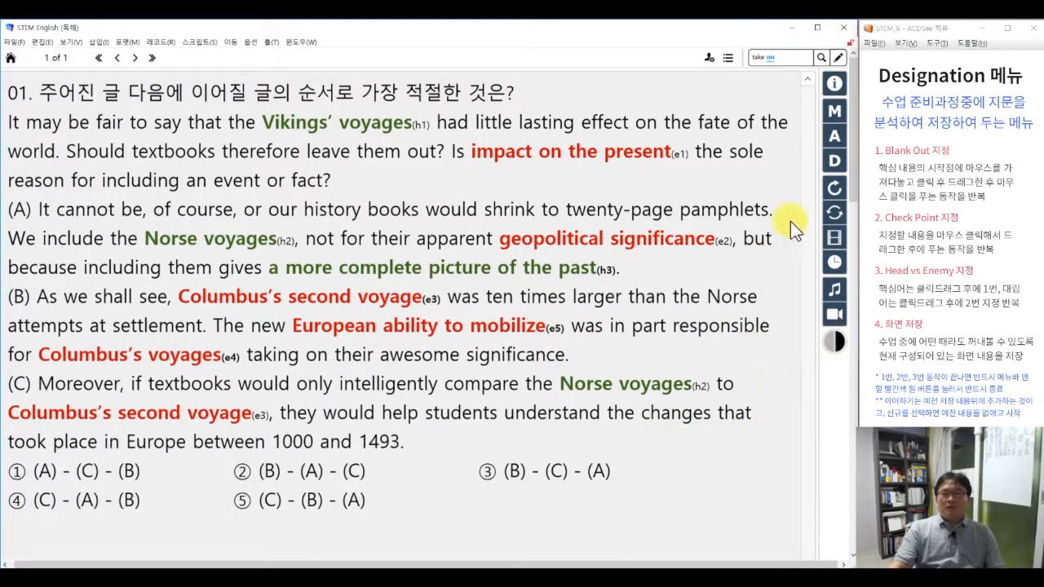
- Reset the passage and display the Head vs Enemy analysis to check the extended set of designated words
left_click(834, 188)
mouse_move(836, 137)
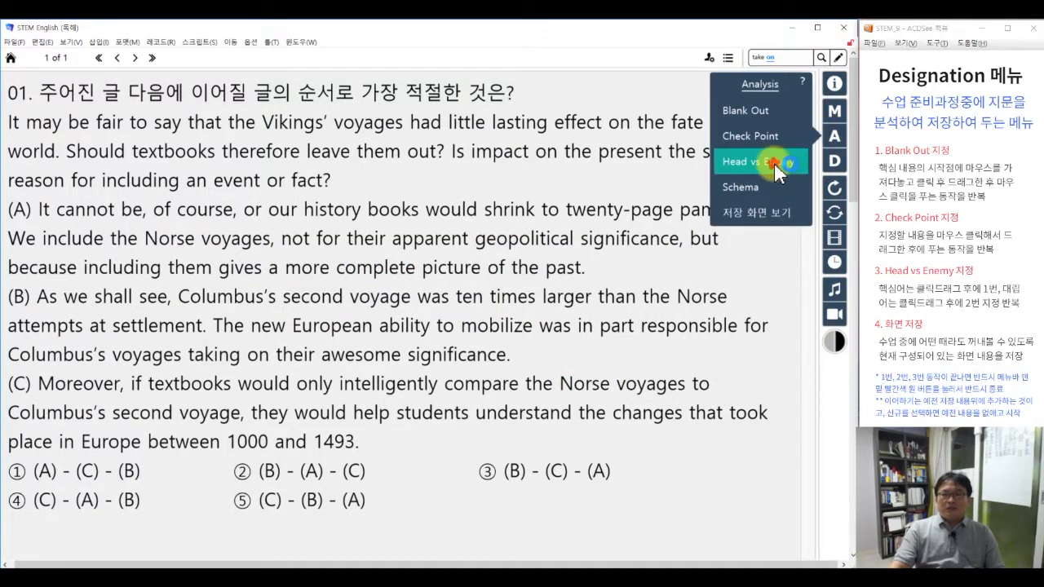
left_click(777, 162)
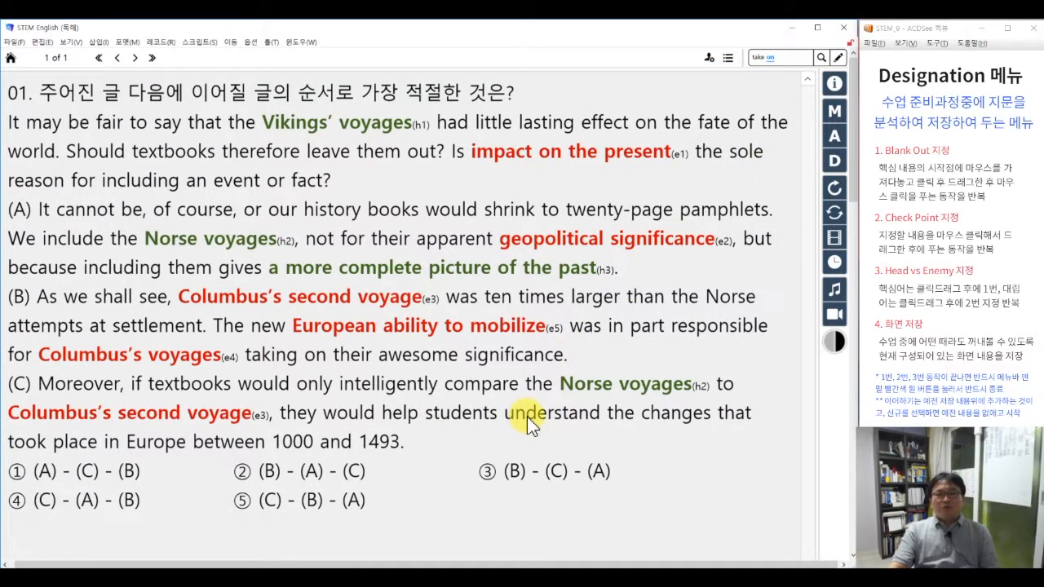
- Reset the passage and annotate "It" as 가주어 and "to say that" as 진주어 시작점 in the opening sentence
left_click(835, 189)
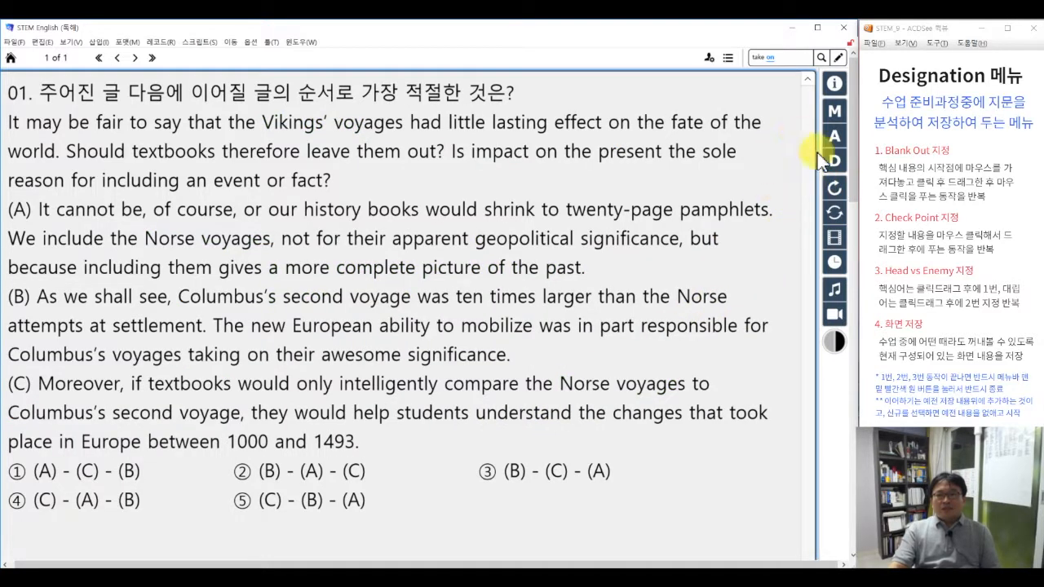
left_click(836, 160)
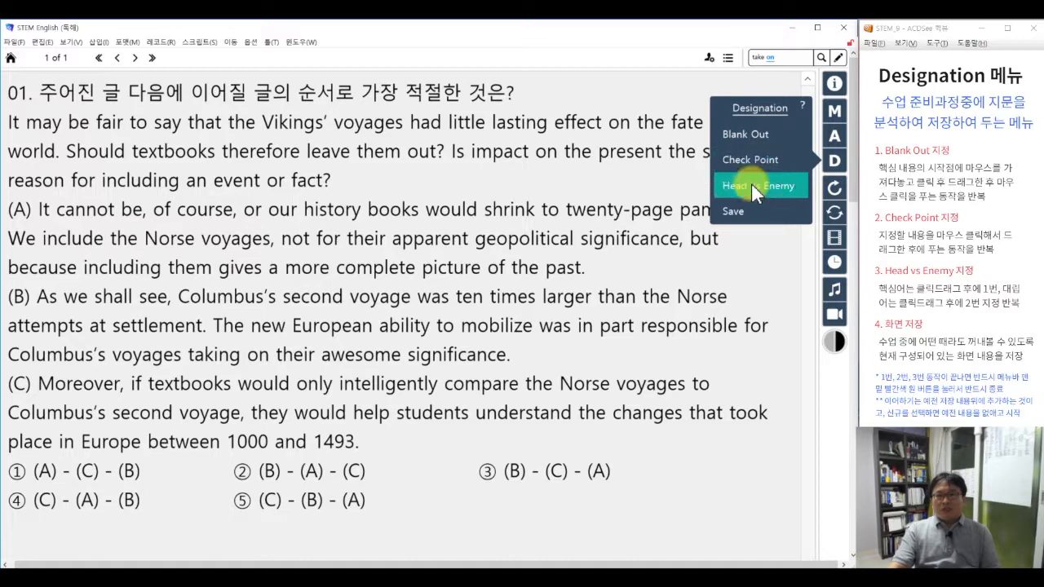
left_click(715, 309)
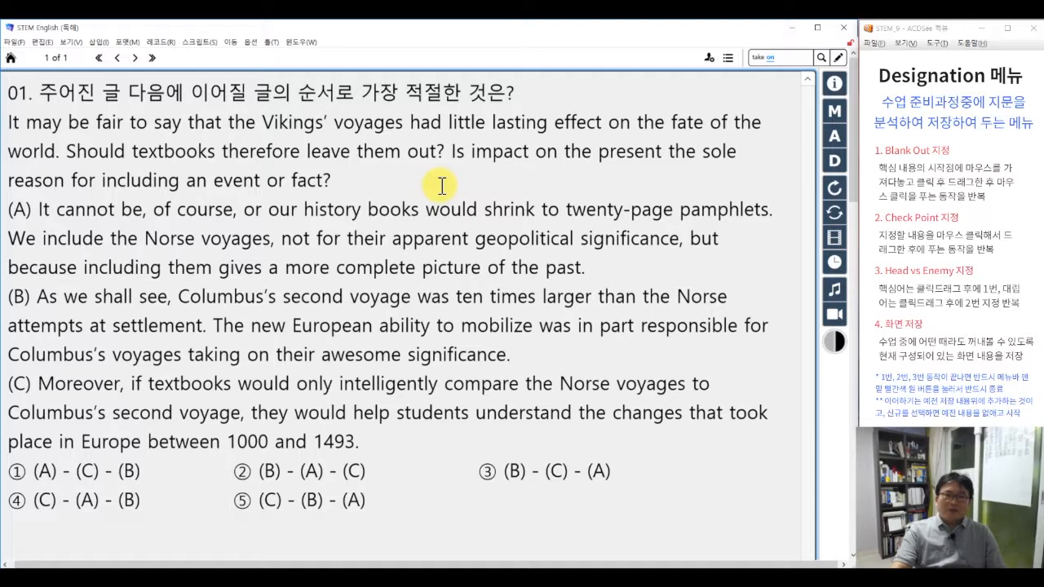
left_click(22, 137)
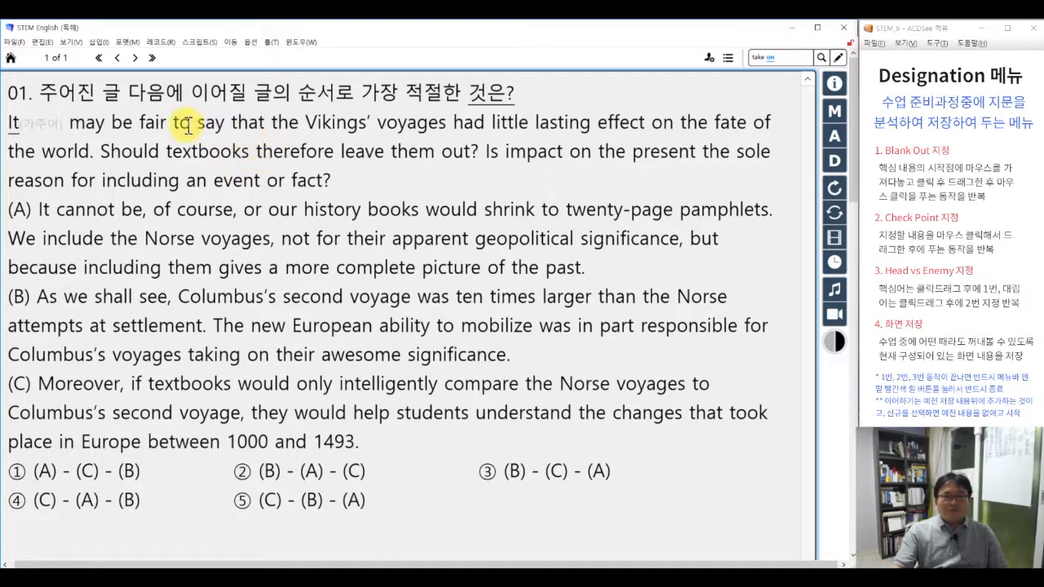
left_click_drag(173, 120, 261, 121)
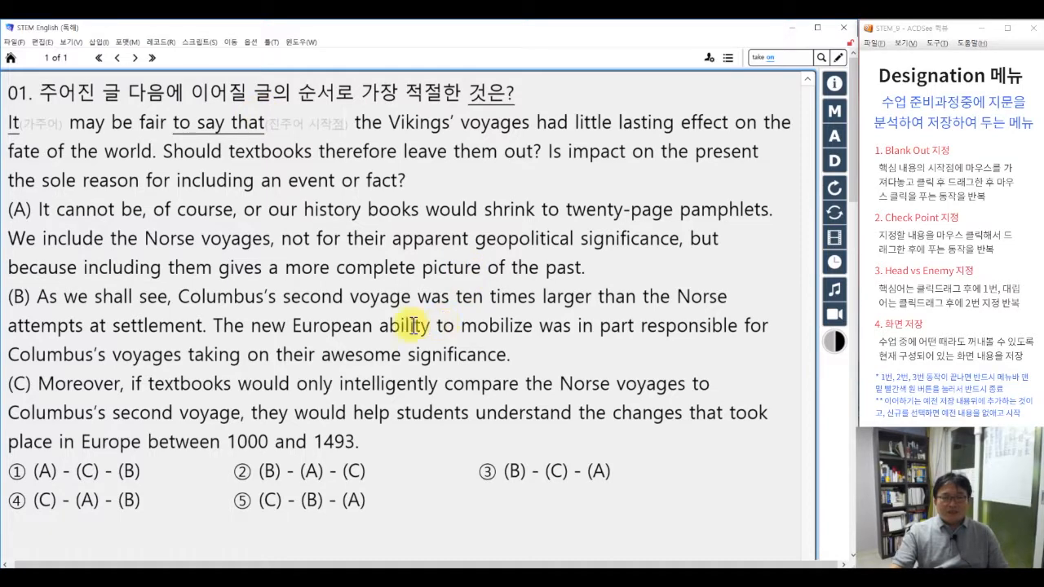
- Annotate "ability to mobilize" in (B) and "changes that took place in Europe between 1000 and 1493" in (C) as 2번 수식, emphasizing both 관계대명사절 labels
left_click_drag(380, 325, 535, 324)
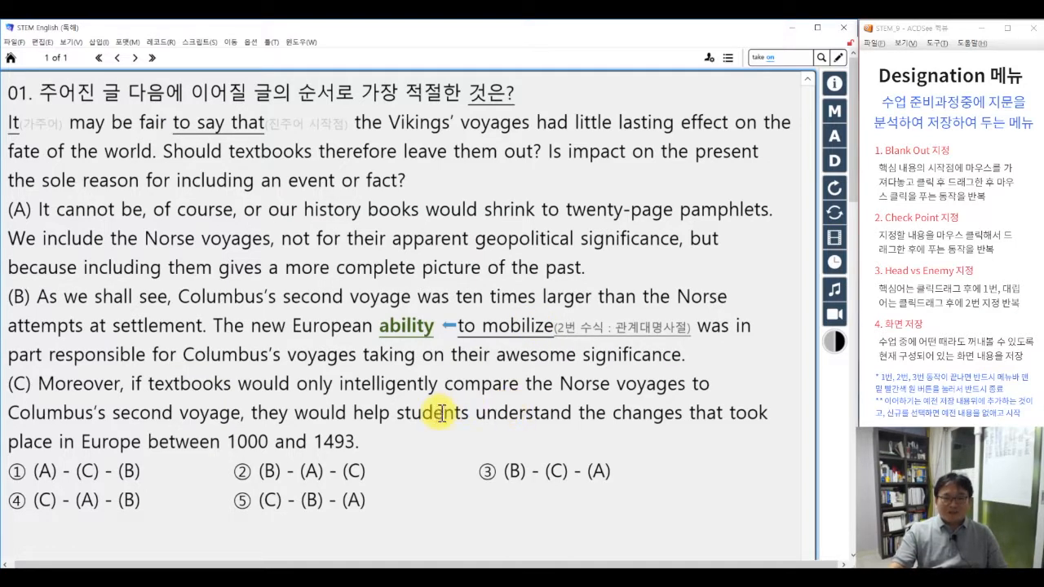
left_click_drag(613, 416, 356, 442)
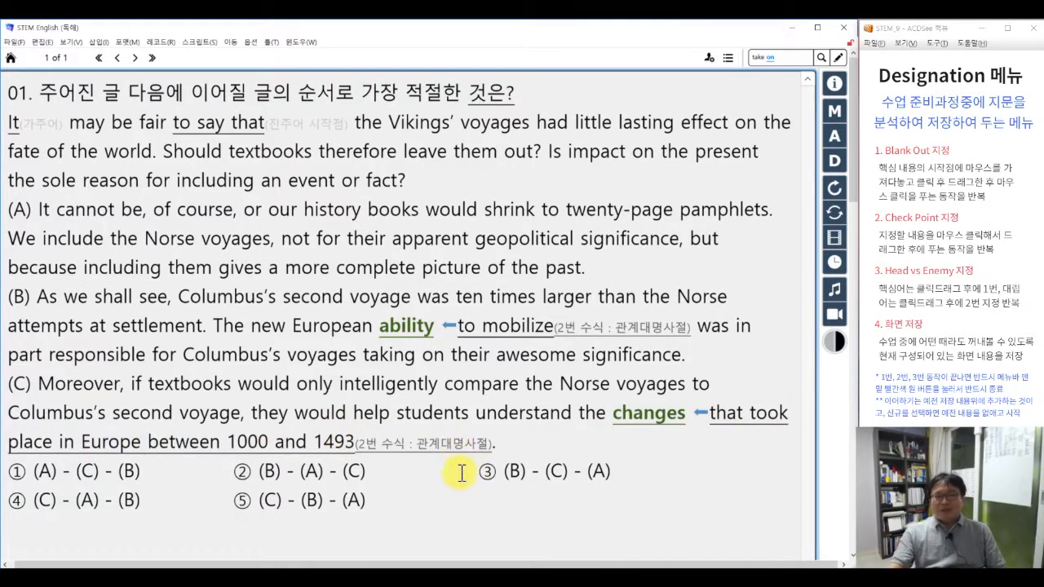
left_click_drag(415, 443, 523, 445)
left_click_drag(614, 328, 657, 342)
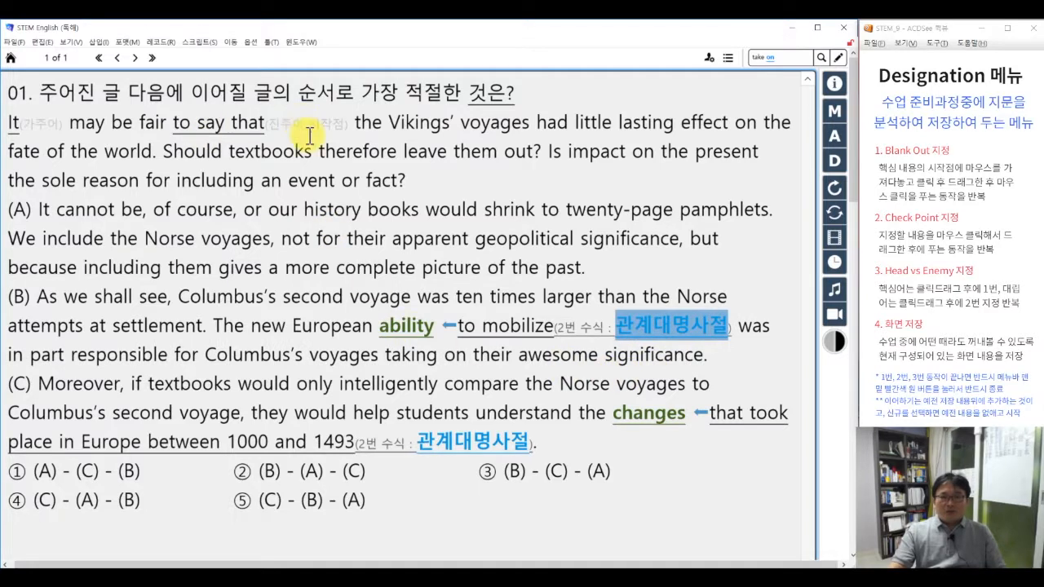
- Remove the label after "to mobilize" in (B) and re-annotate "ability to mobilize" as 4번 수식 : To부정사구
left_click_drag(555, 330, 729, 320)
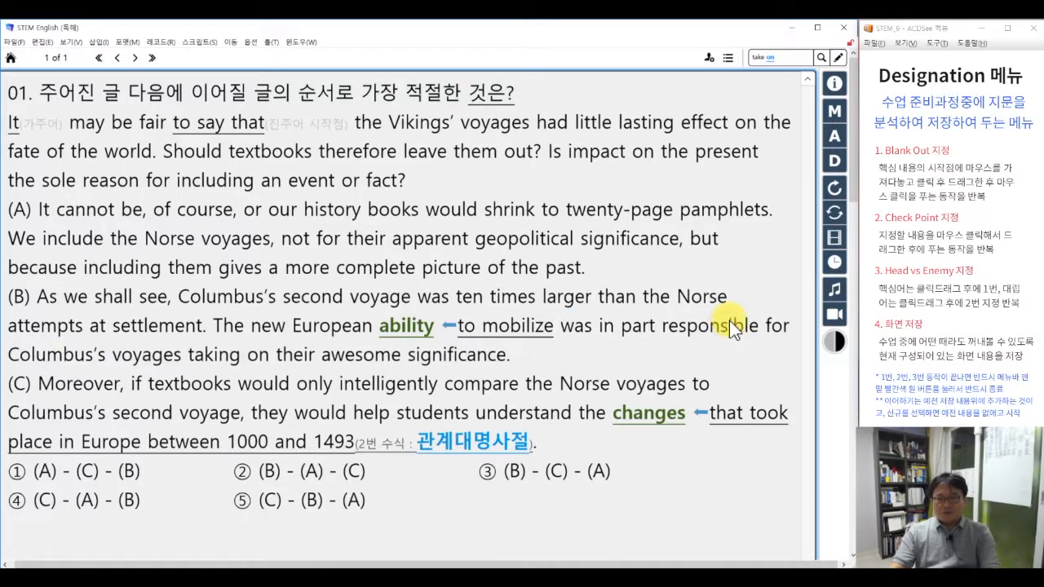
left_click(456, 327)
left_click_drag(374, 326, 539, 320)
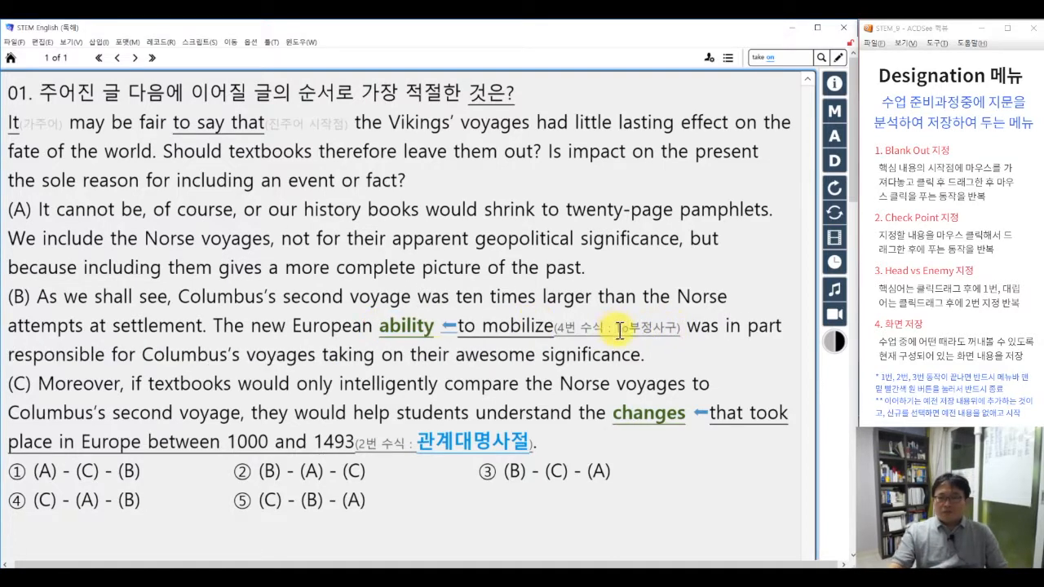
- Emphasize the To부정사구, 진주어 시작점 and 가주어 labels in large blue text
mouse_move(616, 328)
left_mouse_down()
mouse_move(681, 329)
mouse_move(649, 356)
left_mouse_up()
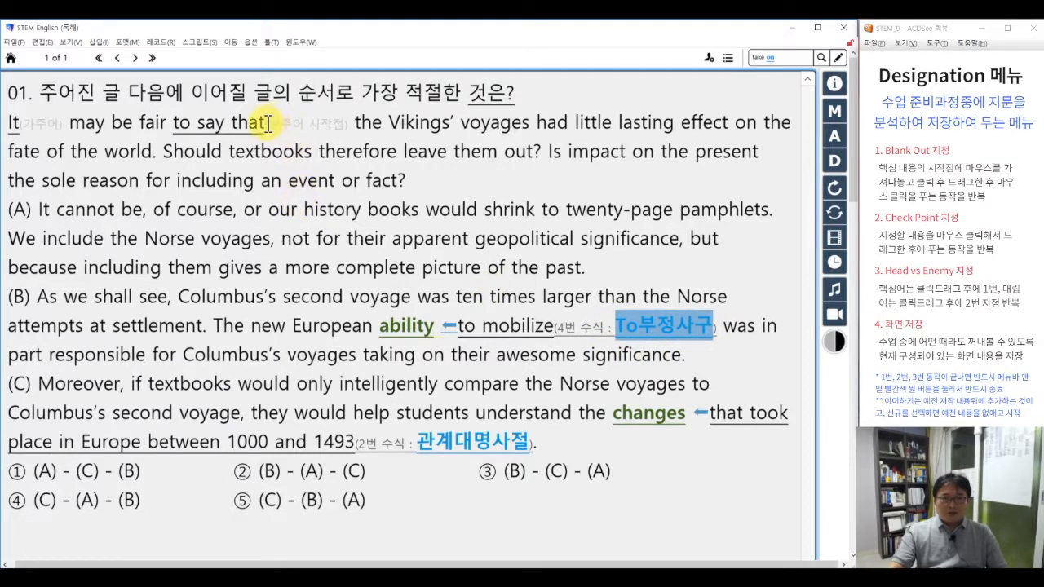
left_click_drag(267, 126, 355, 124)
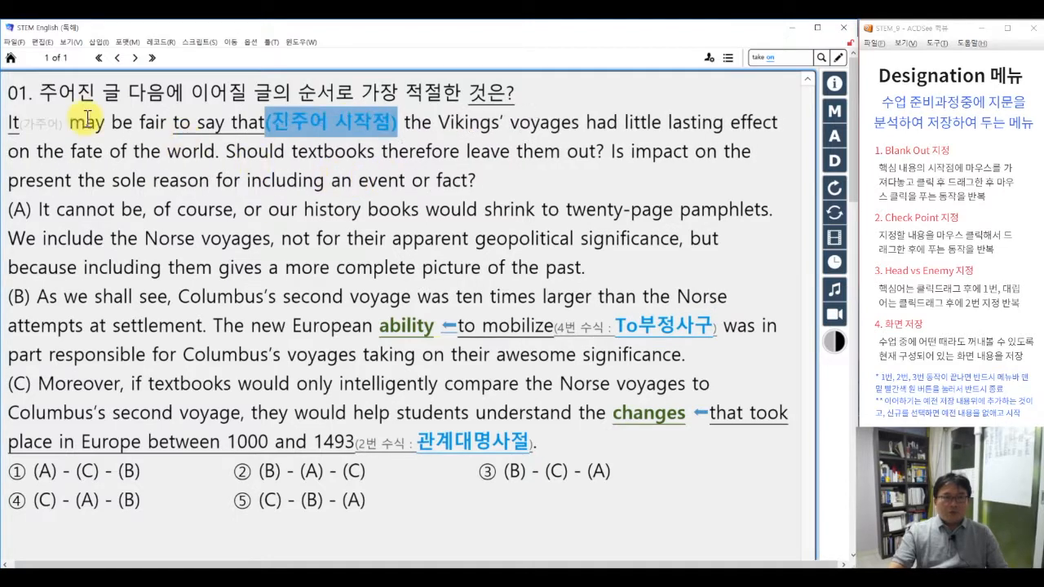
left_click_drag(18, 122, 66, 121)
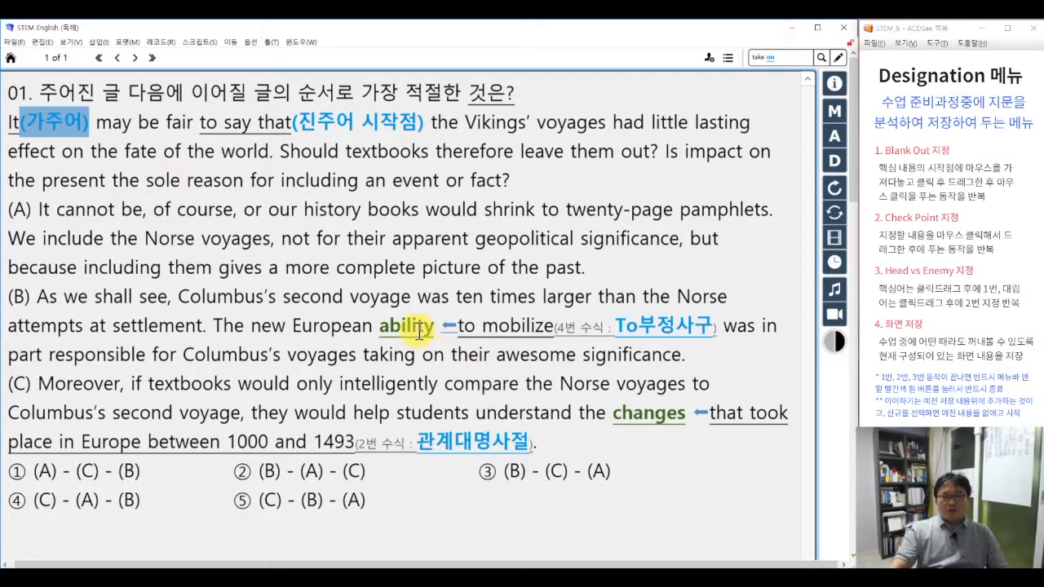
- Look up "apparent" and "shrink" in (A) to add their meanings below the passage
left_click(437, 235)
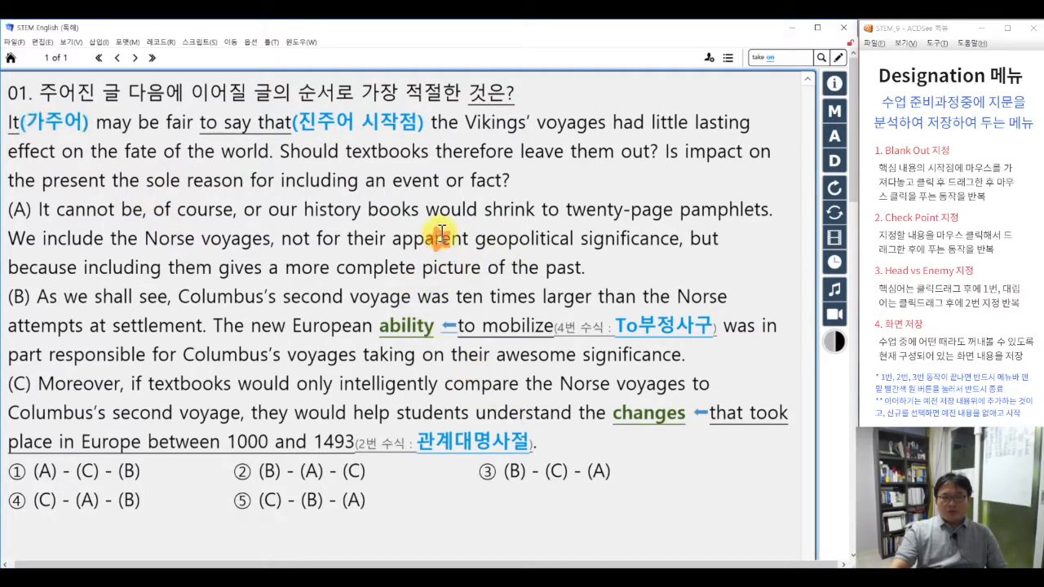
double_click(440, 233)
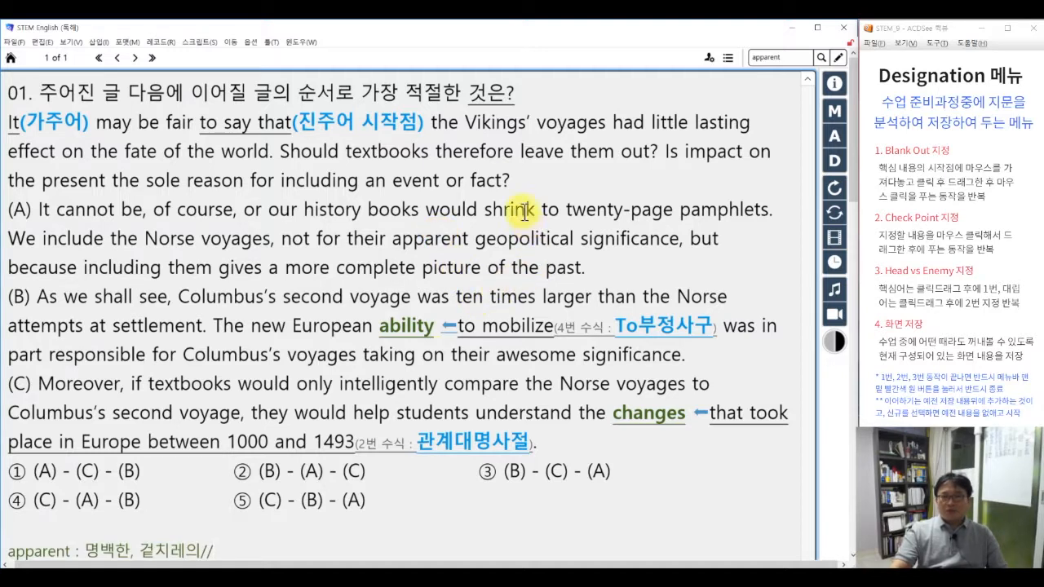
double_click(522, 219)
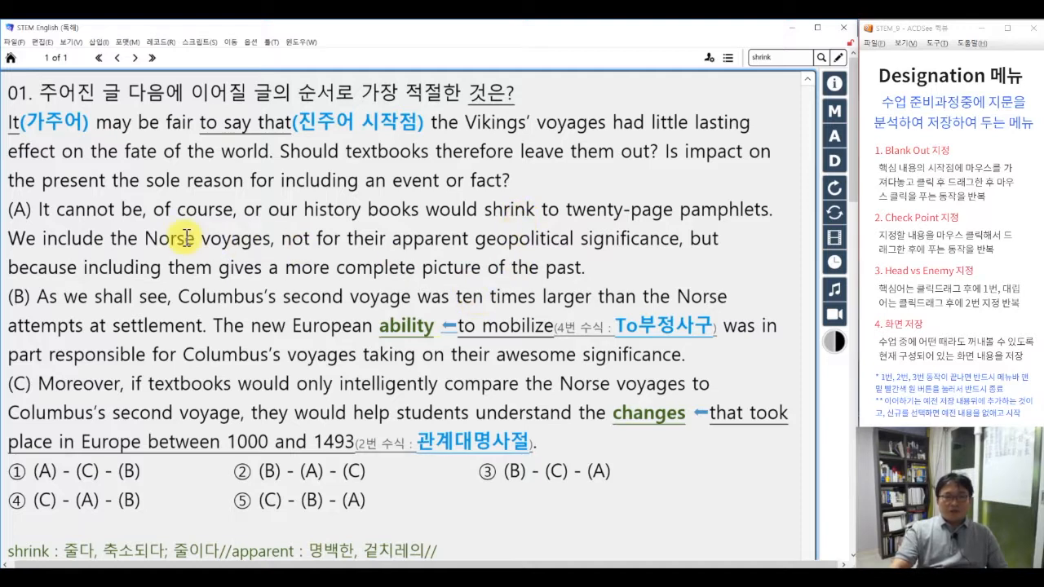
- Blank out "We include the Norse voyages … geopolitical significance" in (A) and the if-clause after "Moreover" in (C)
left_click_drag(14, 240, 667, 244)
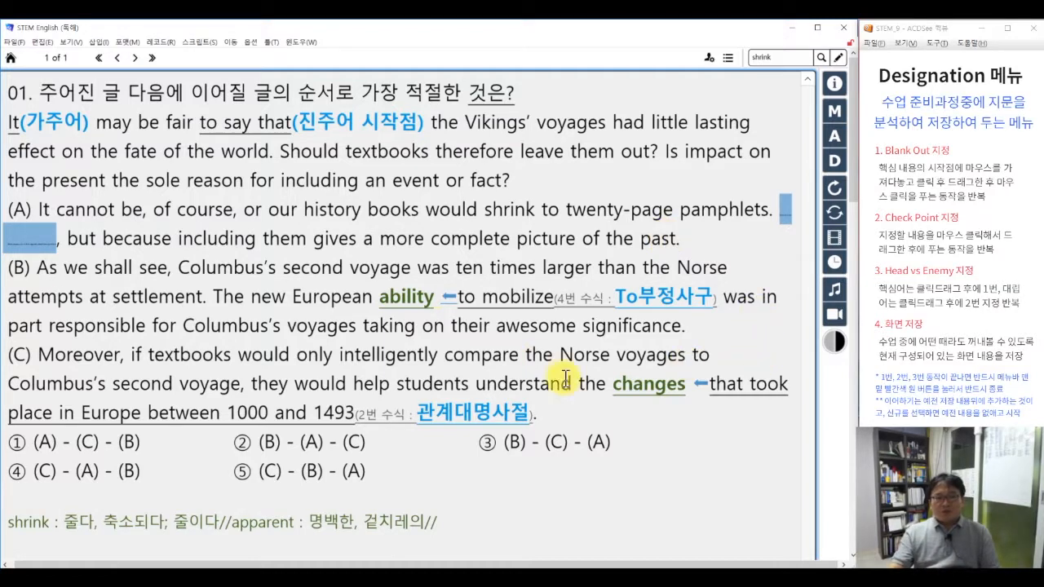
left_click_drag(130, 354, 252, 380)
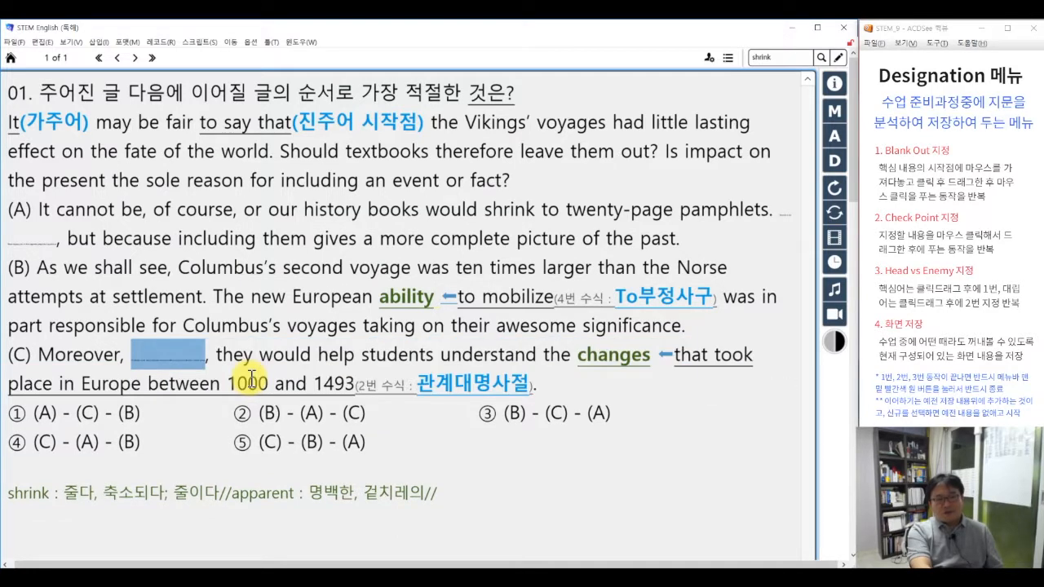
left_click(571, 356)
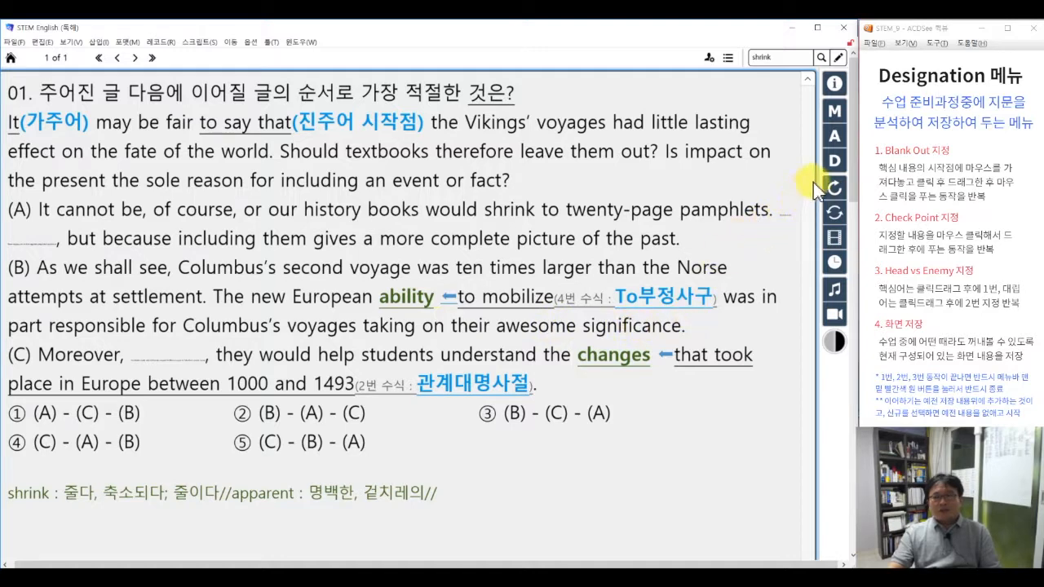
- Save the annotated passage screen, replacing the previously saved content
left_click(835, 160)
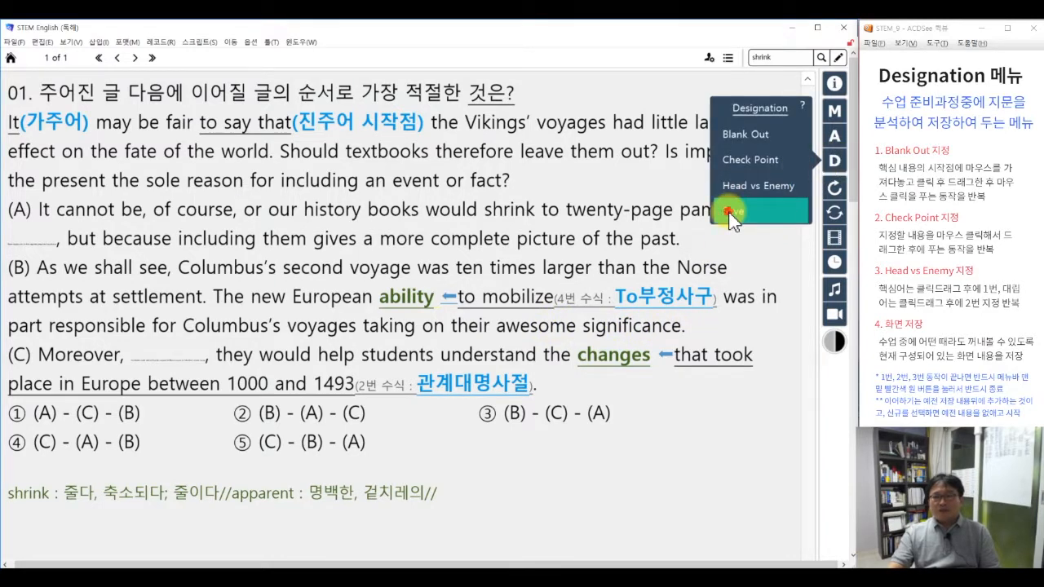
left_click(732, 211)
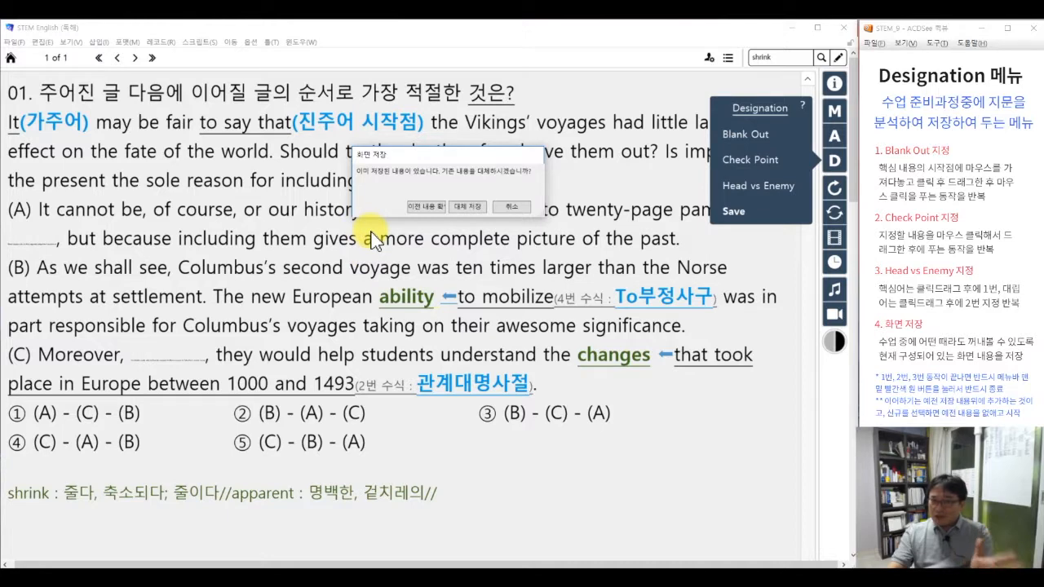
left_click(470, 209)
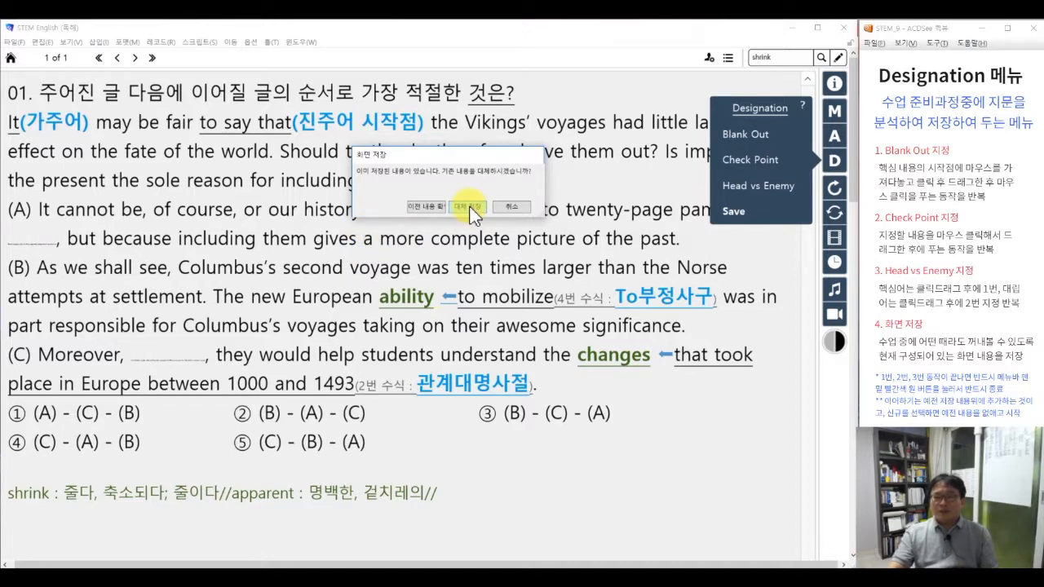
left_click(518, 210)
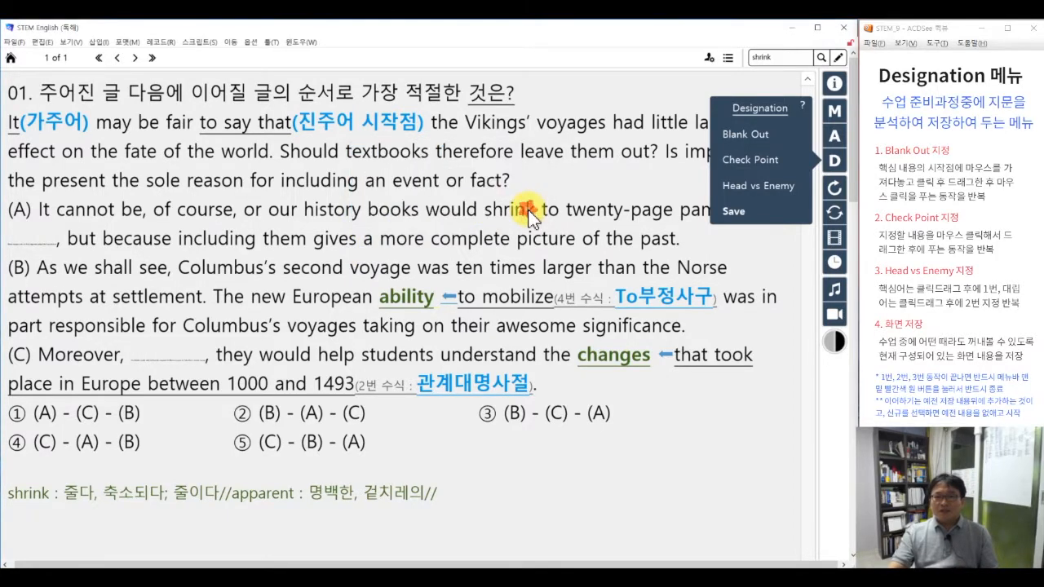
- Reset the passage and display the saved screen to check the stored annotations
left_click(834, 190)
left_click(834, 135)
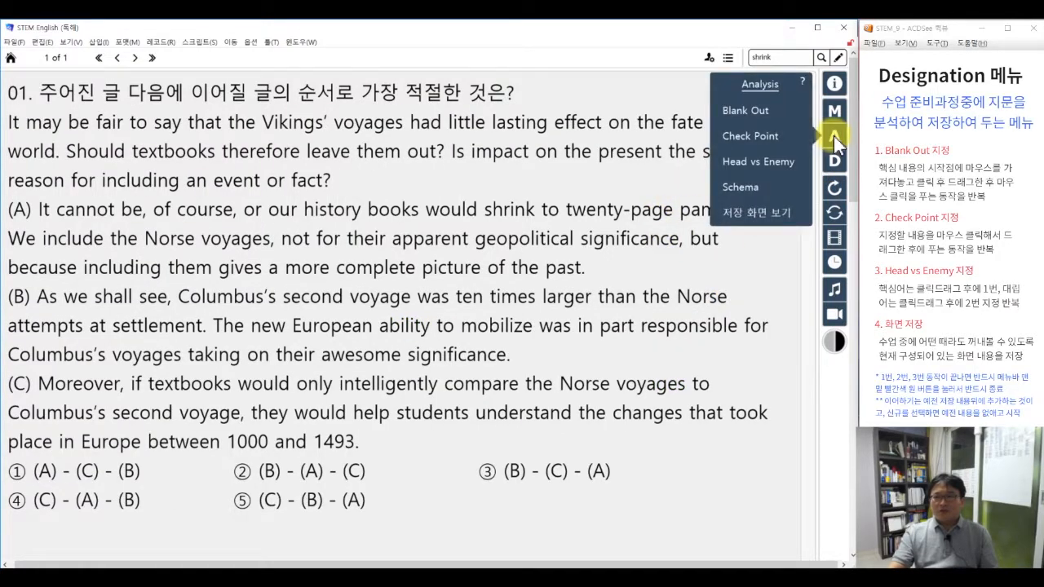
left_click(757, 214)
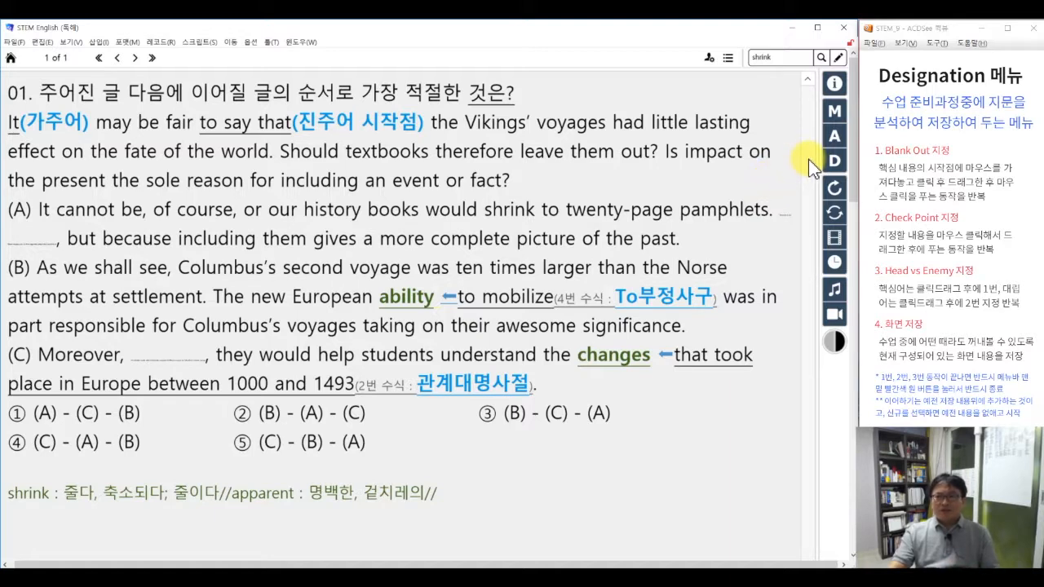
left_click(832, 159)
left_click(759, 186)
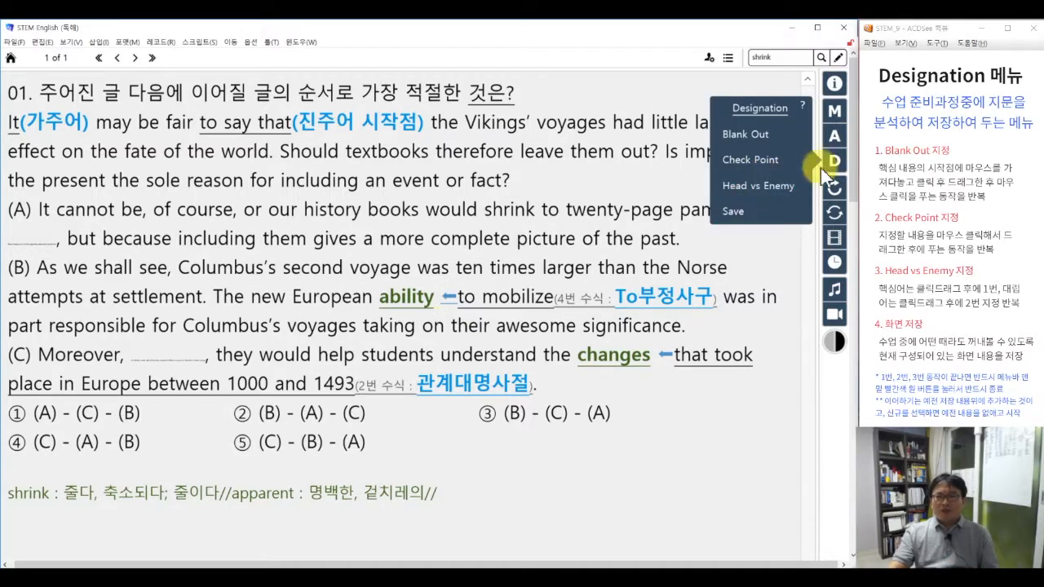
left_click(594, 179)
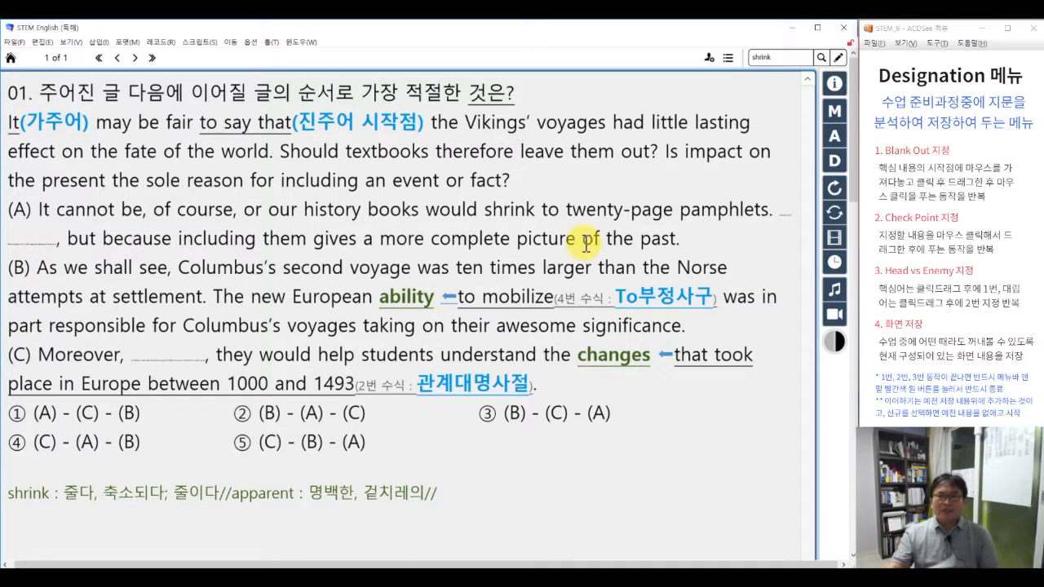
left_click(833, 135)
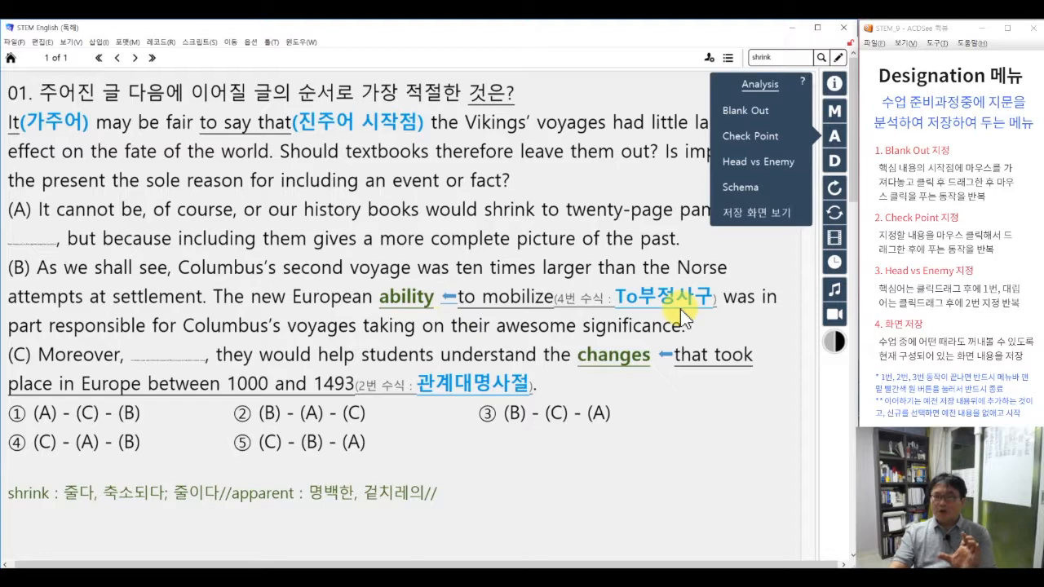
left_click(832, 163)
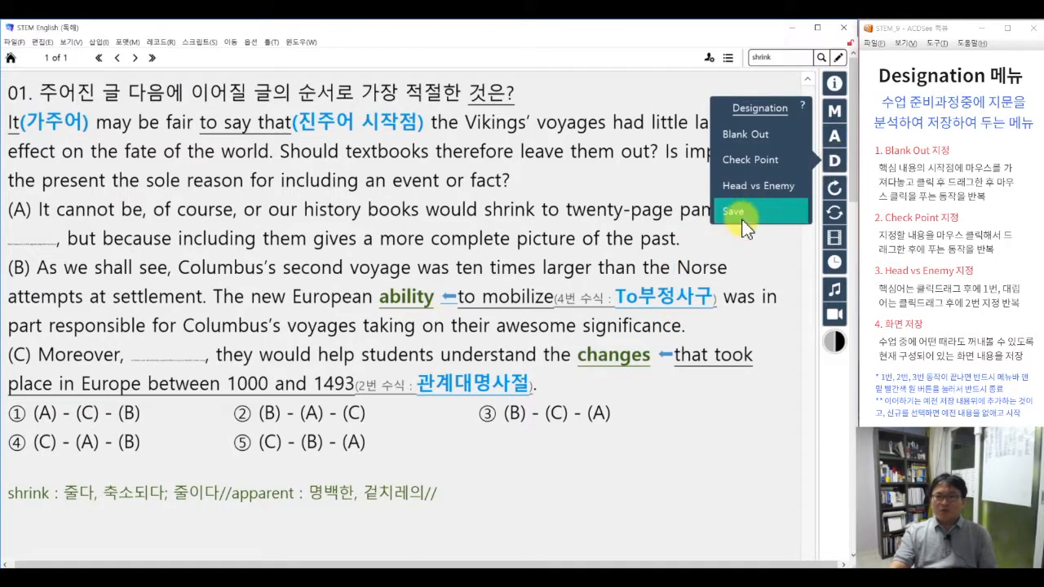
left_click(694, 288)
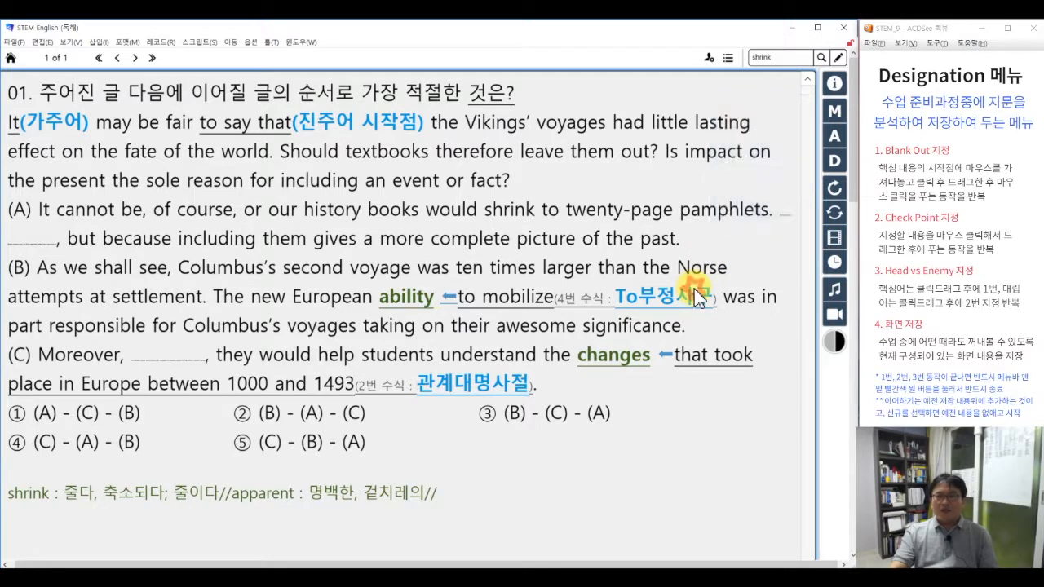
left_click(833, 136)
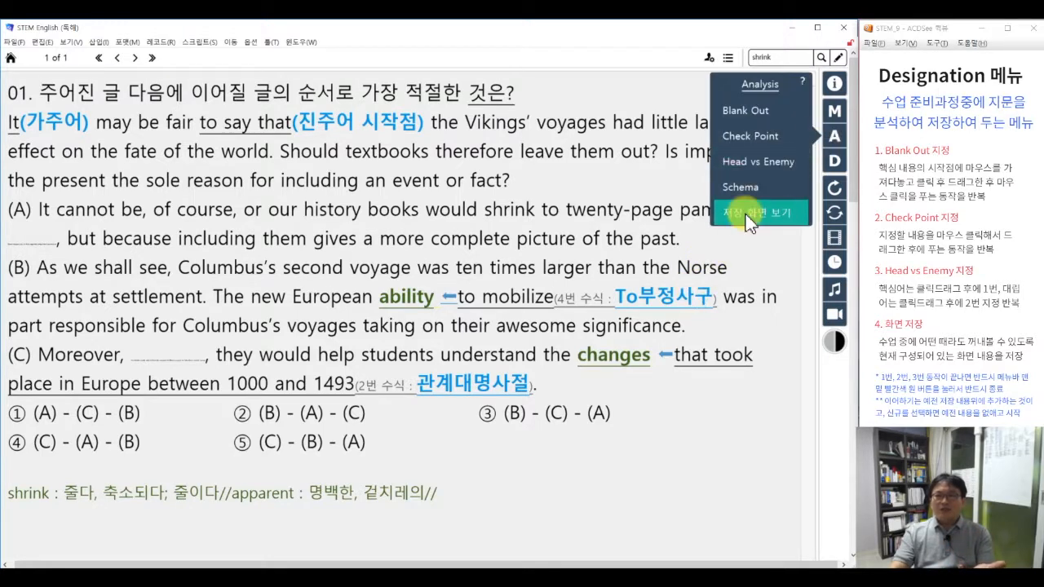
left_click(632, 351)
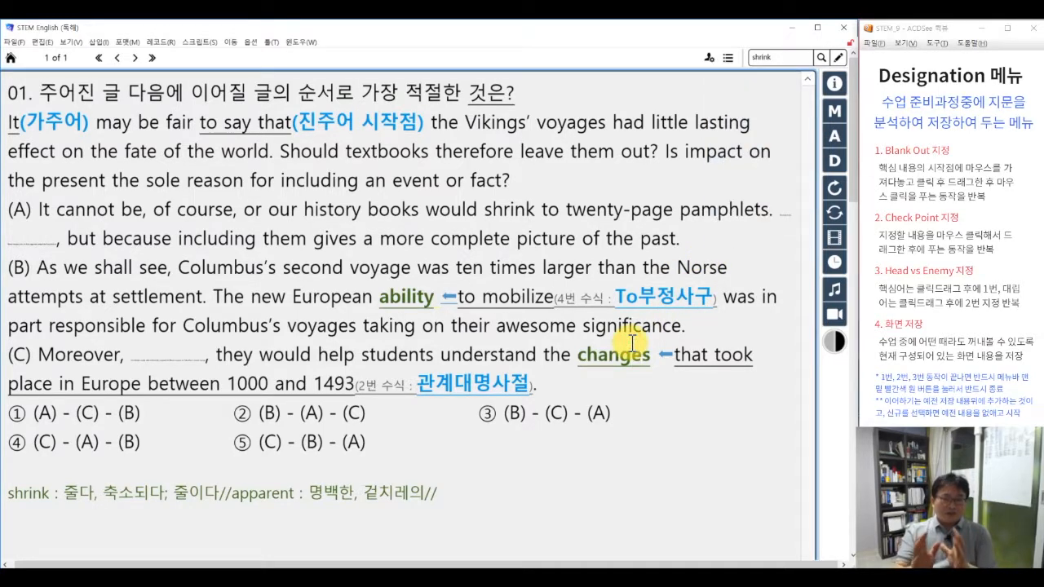